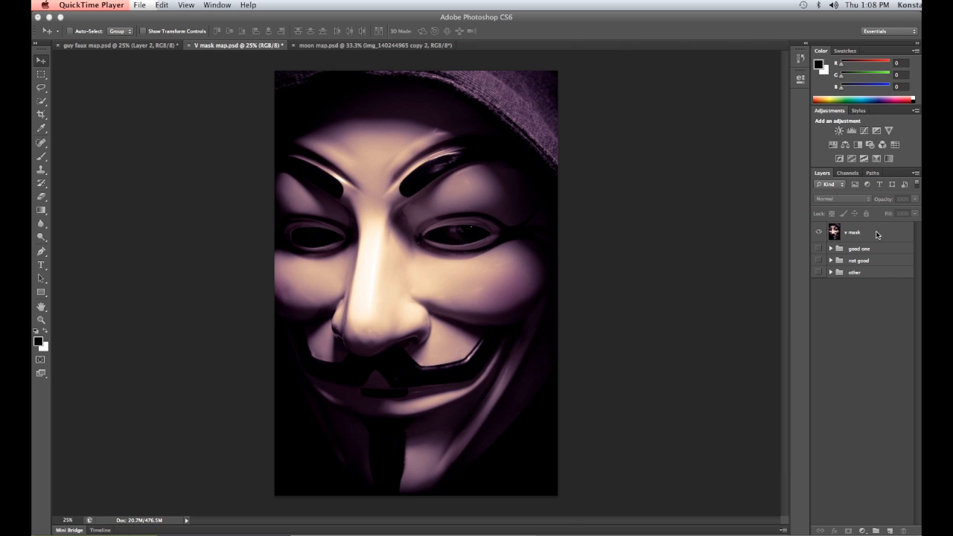
Hide the v mask layer and inspect the not good group with and without its Layer 4 copy number overlay
left_click(820, 234)
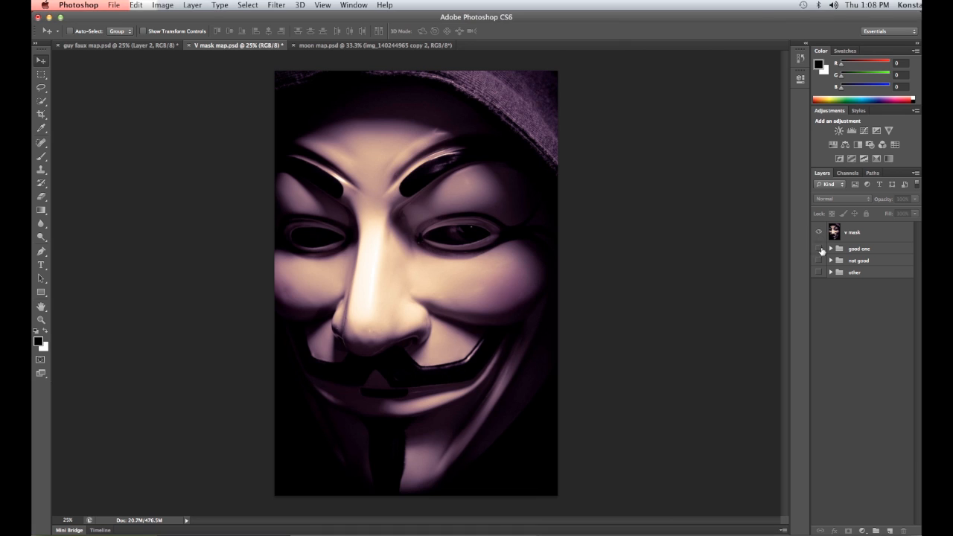
left_click(819, 232)
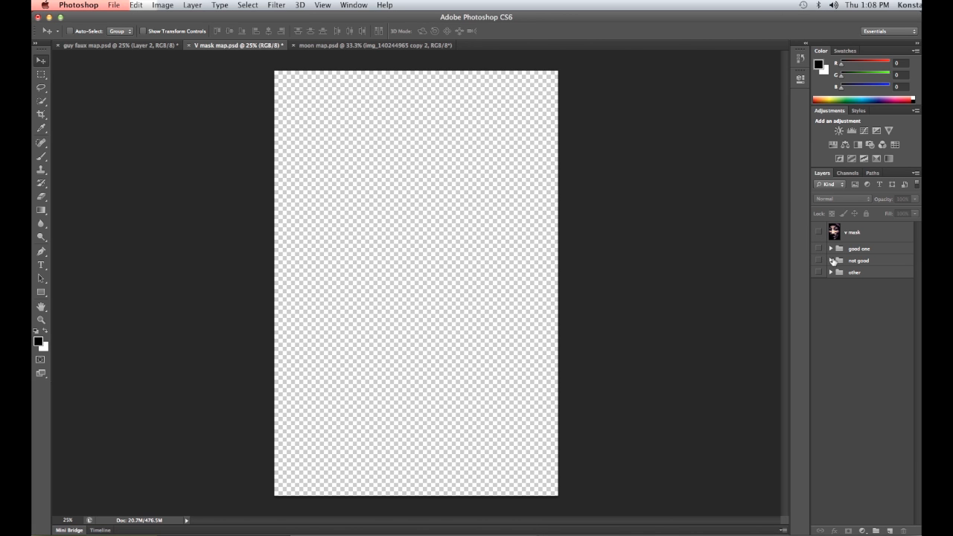
left_click(819, 261)
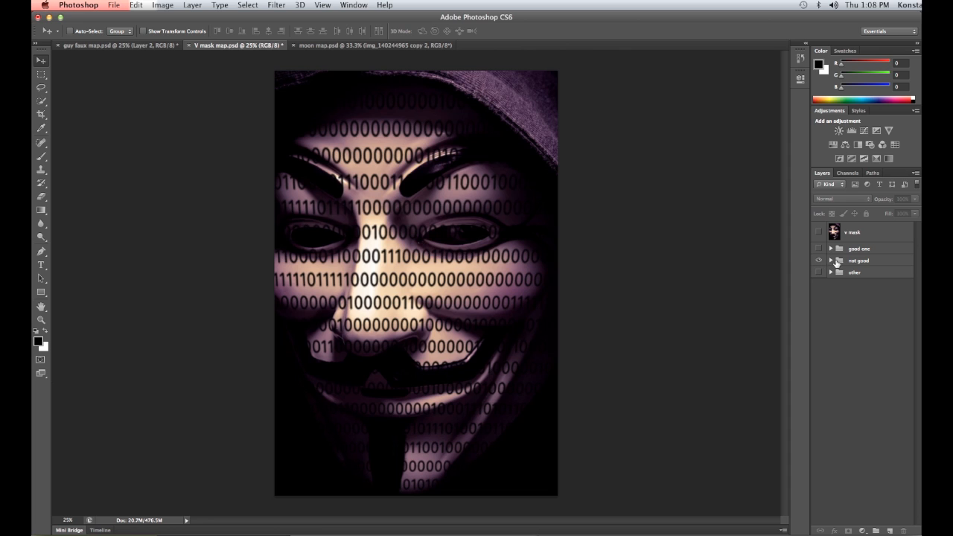
left_click(831, 261)
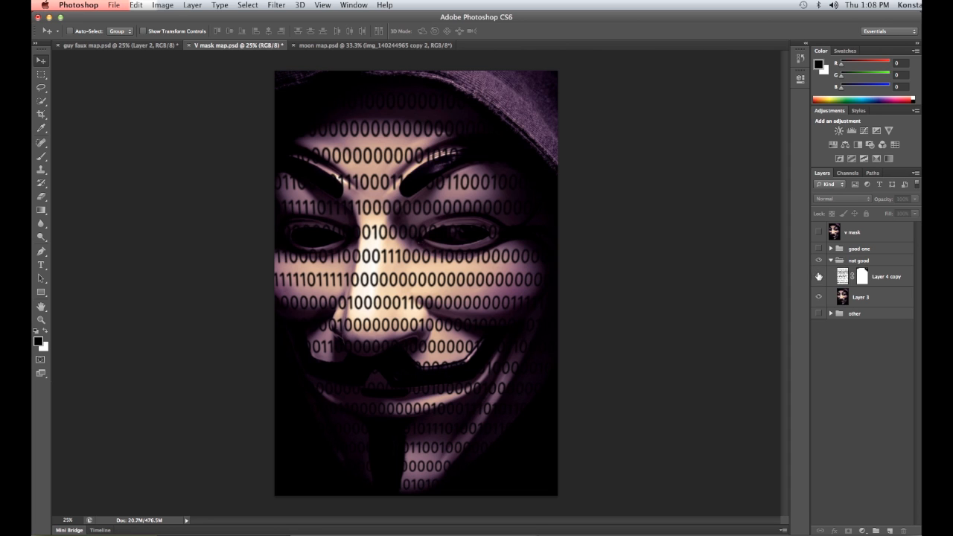
left_click(819, 277)
left_click(820, 277)
left_click(820, 277)
left_click(820, 277)
left_click(836, 280)
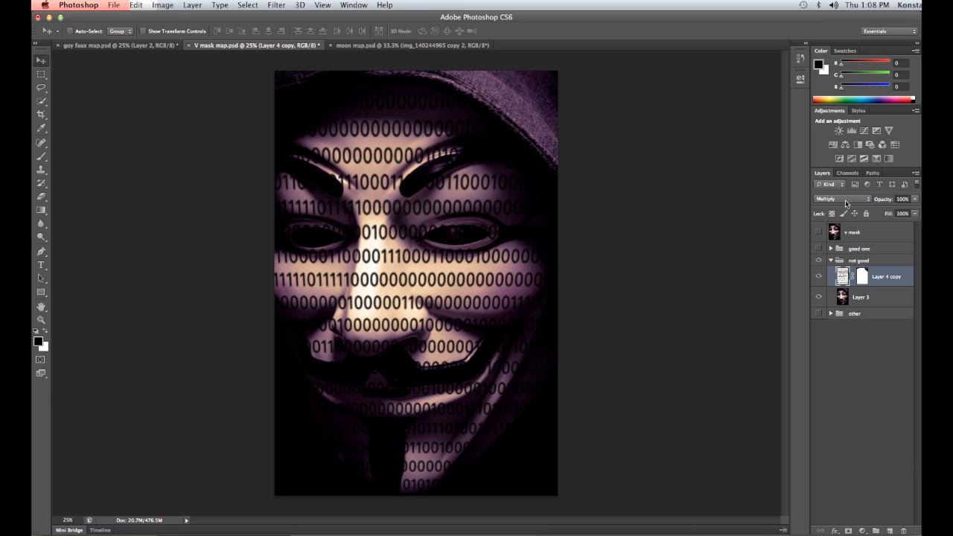
left_click(831, 260)
left_click(819, 261)
Inspect the good one group with and without its Layer 4 number overlay, and restore the view to only the v mask layer
left_click(820, 248)
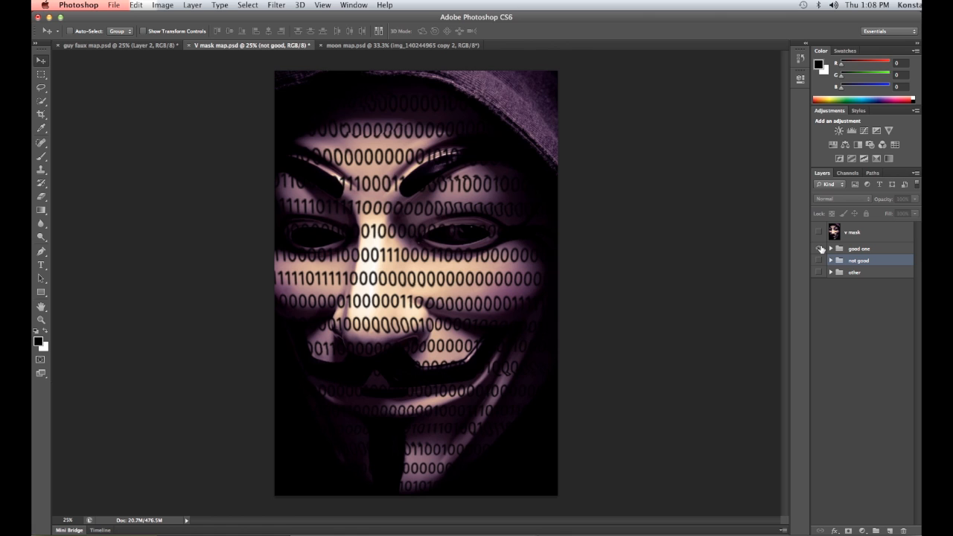
left_click(831, 249)
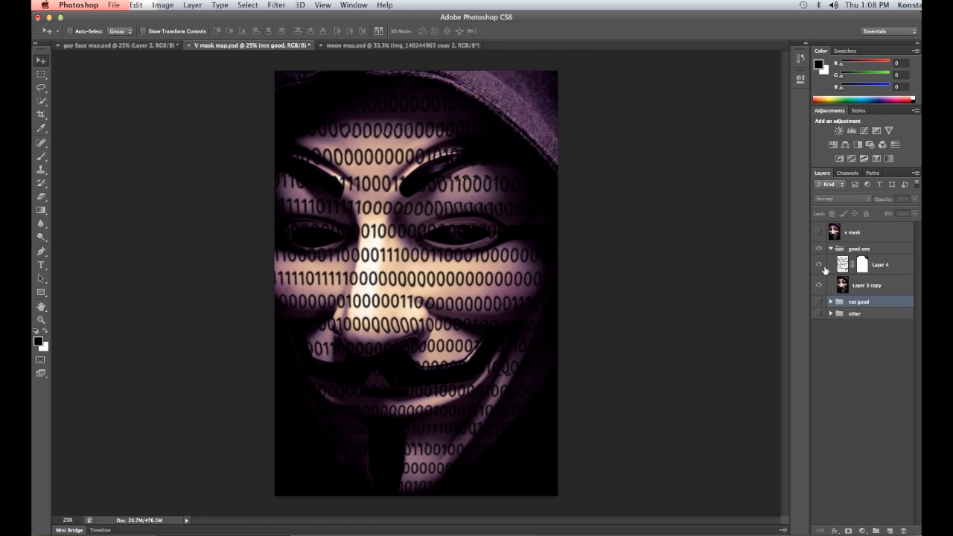
left_click(820, 265)
left_click(821, 265)
left_click(831, 249)
left_click(820, 247)
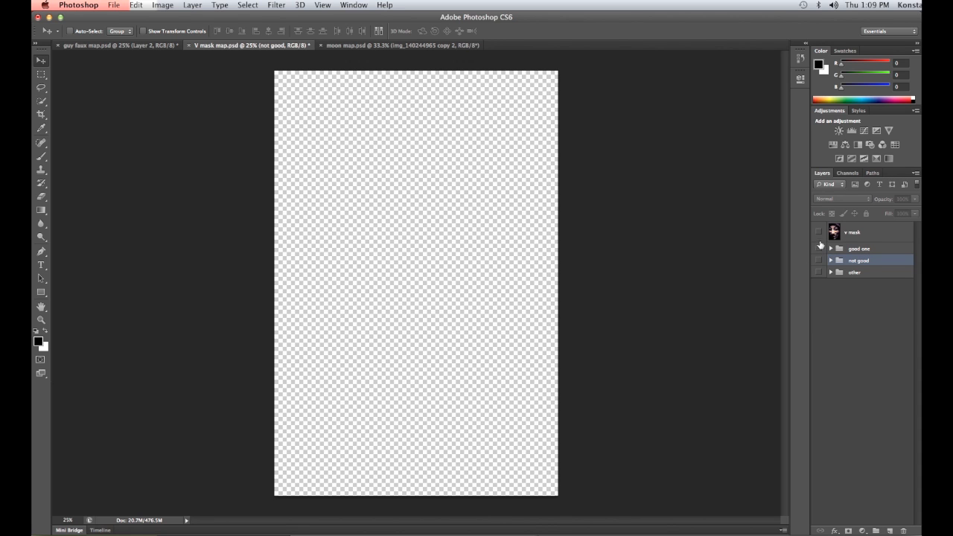
left_click(819, 231)
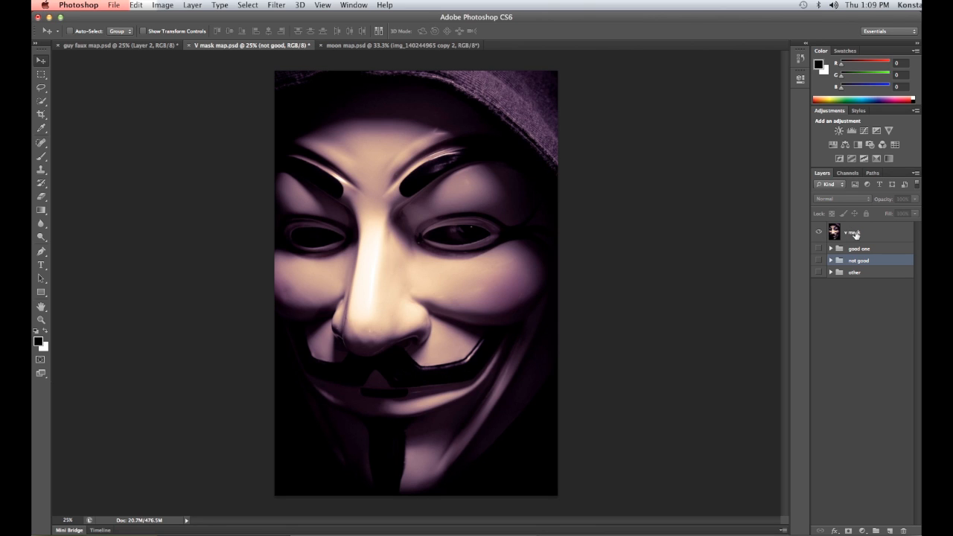
Copy the ones-and-zeros image from Safari and paste it into the Photoshop document above the v mask layer
left_click(855, 236)
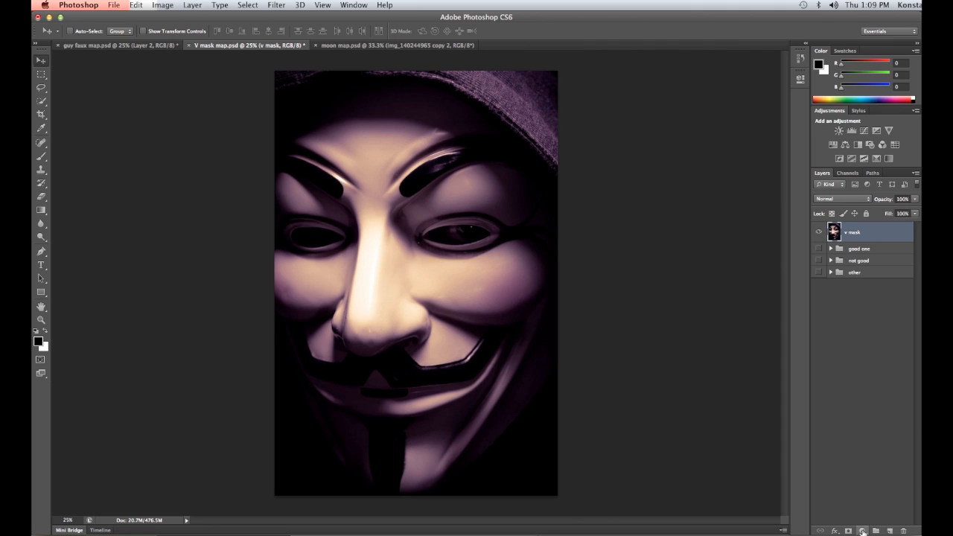
key("super+Tab")
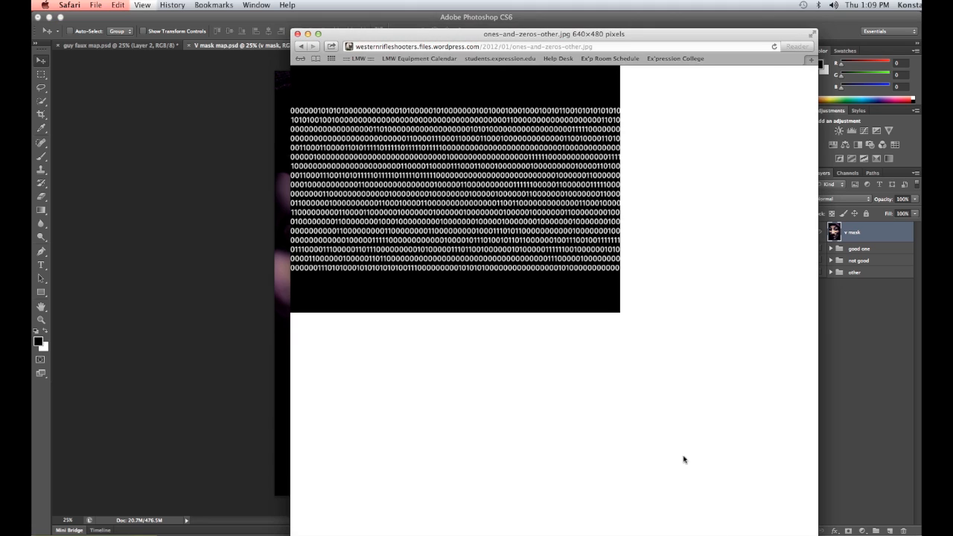
right_click(495, 207)
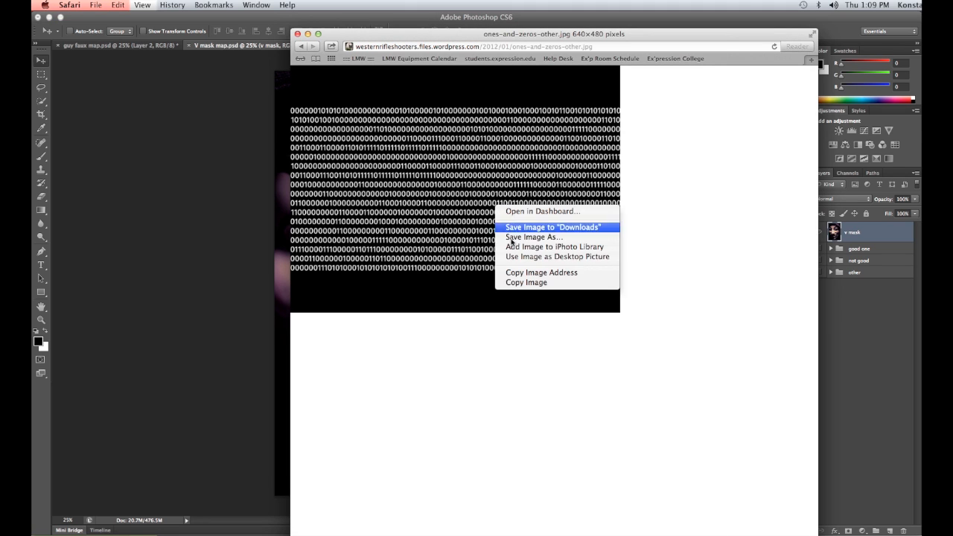
left_click(525, 285)
left_click(257, 290)
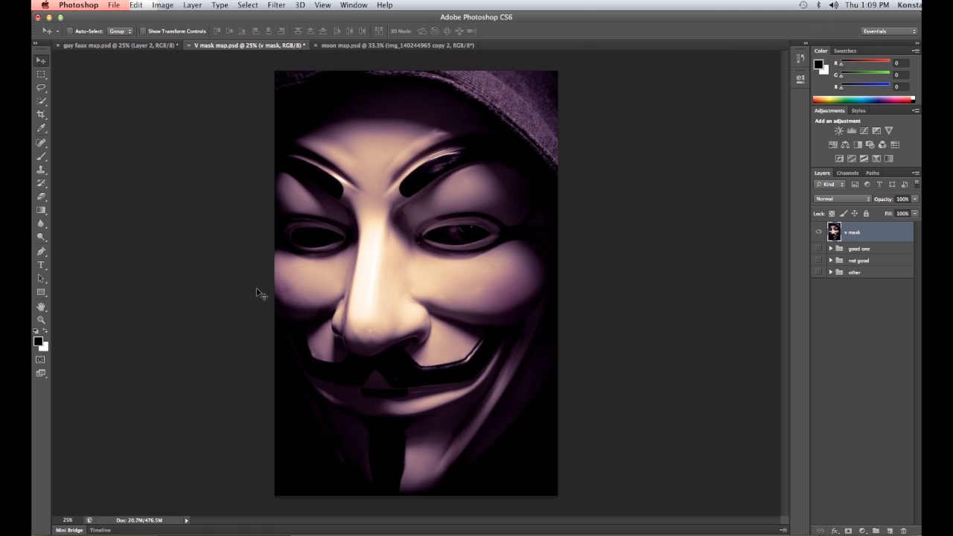
key("super+v")
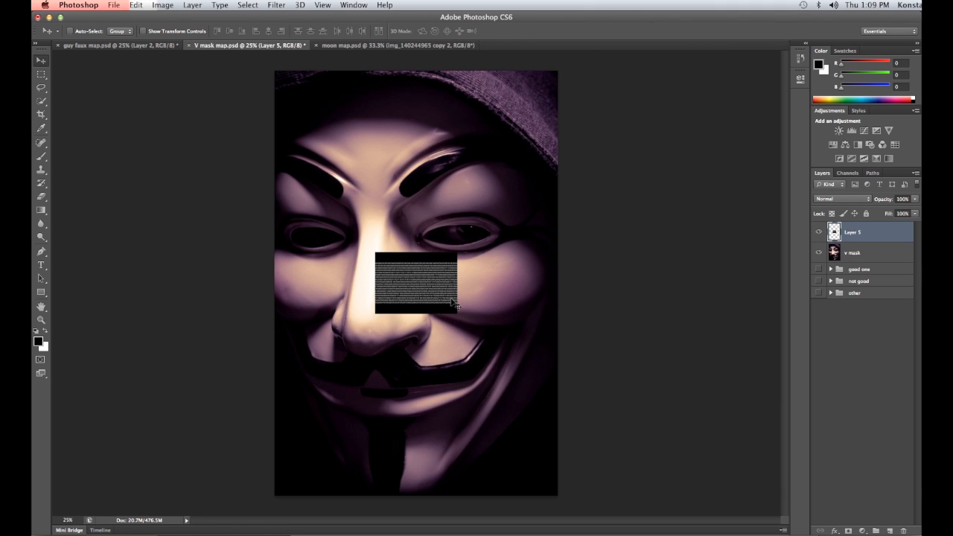
Scale the pasted ones-and-zeros image proportionally from its center to about 972% so it covers the whole canvas
key("super+t")
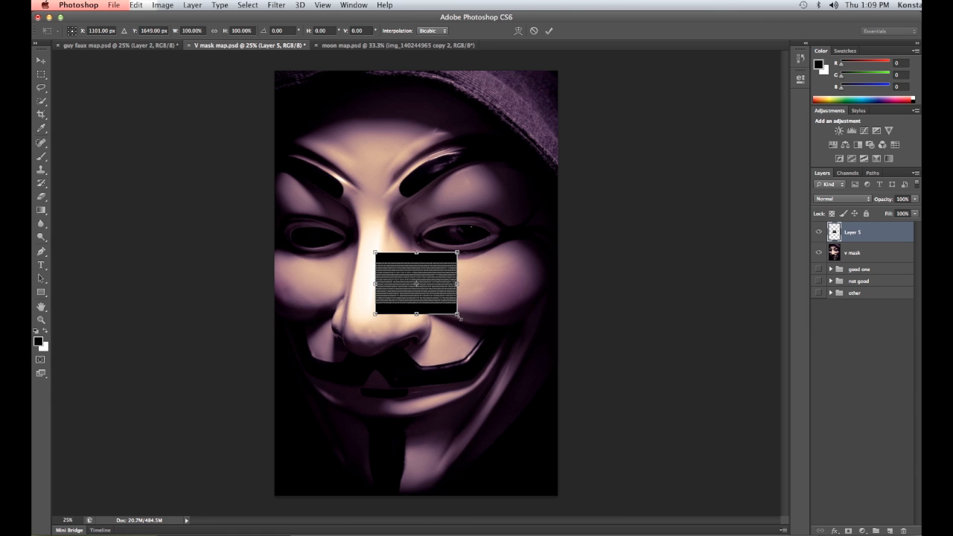
left_click_drag(457, 314, 848, 535)
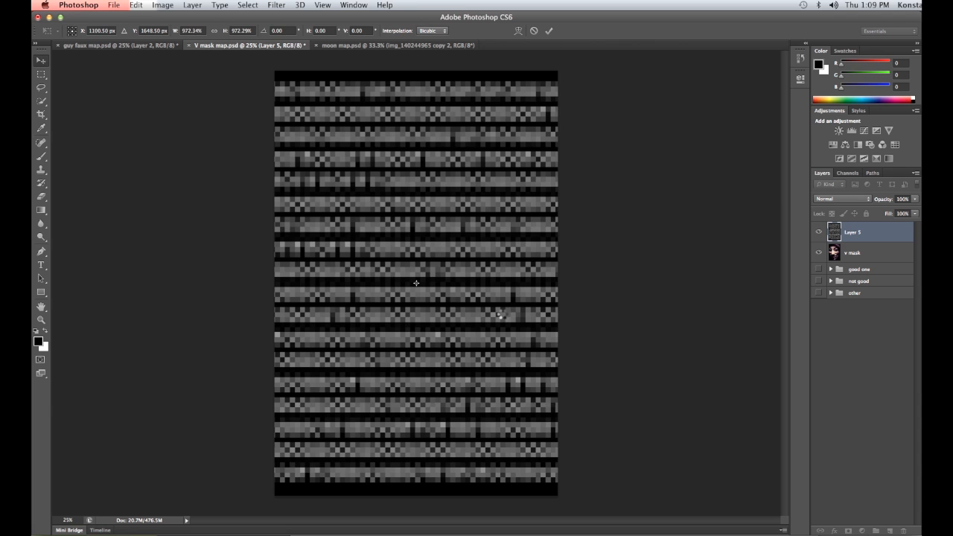
key("Return")
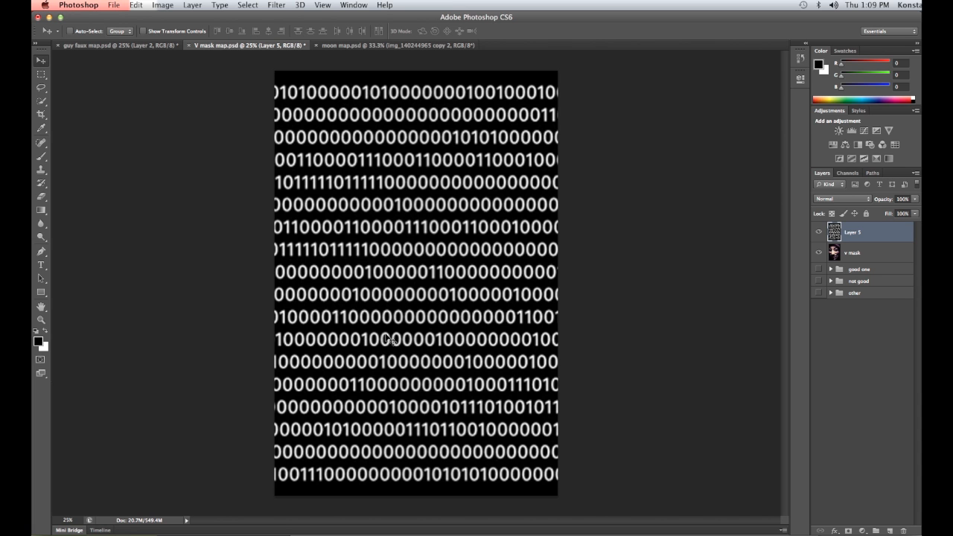
Begin a perspective transform on the enlarged number layer and set its blend mode to Multiply
left_click(41, 321)
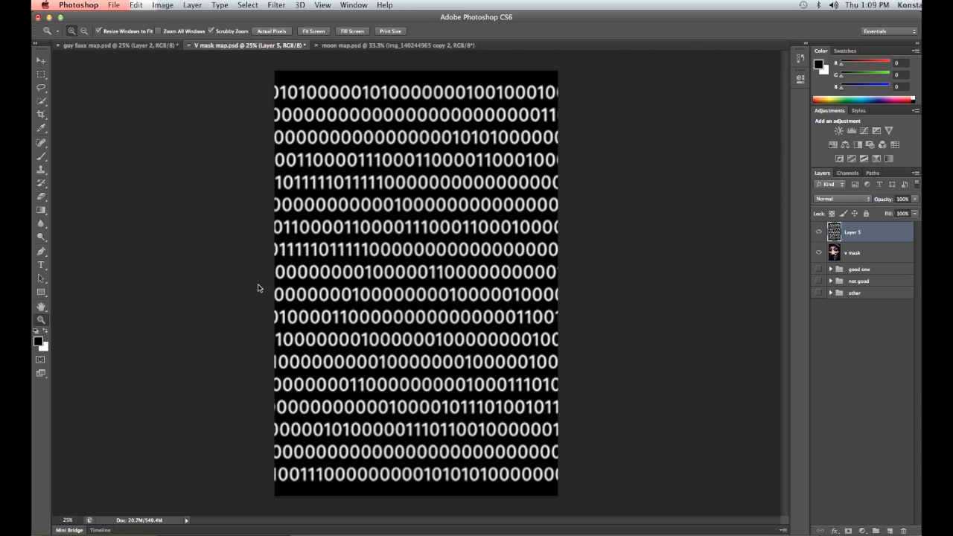
left_click(386, 248, "alt")
left_click(396, 266, "alt")
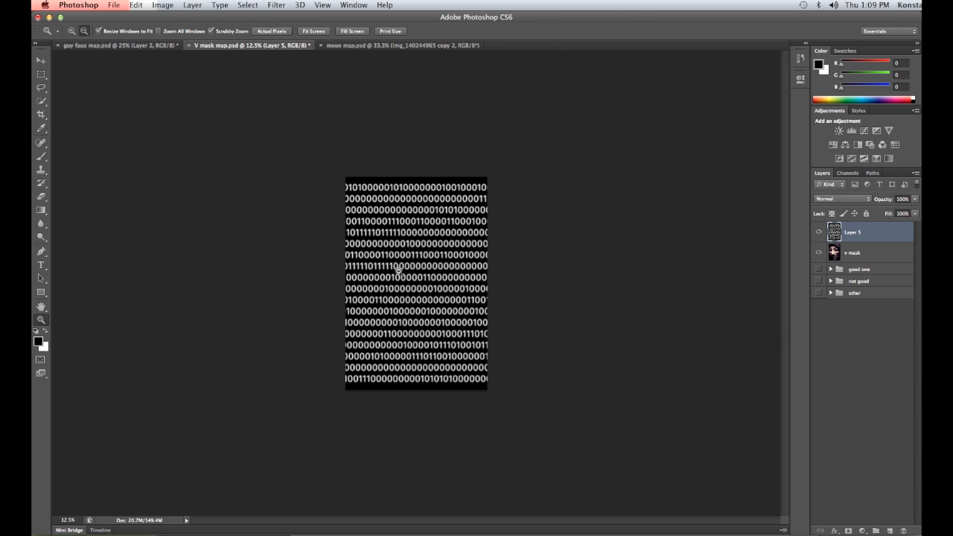
left_click(398, 269, "alt")
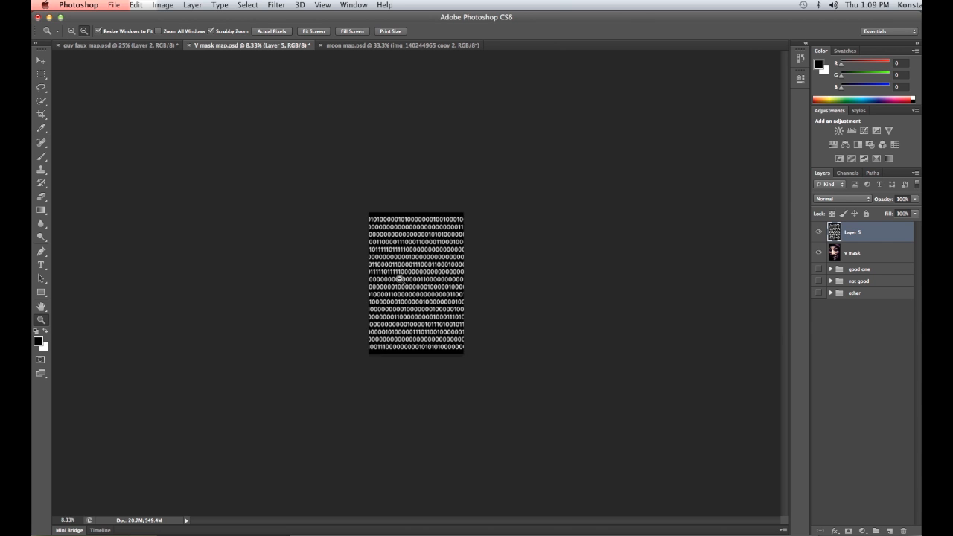
left_click(41, 61)
left_click(113, 6)
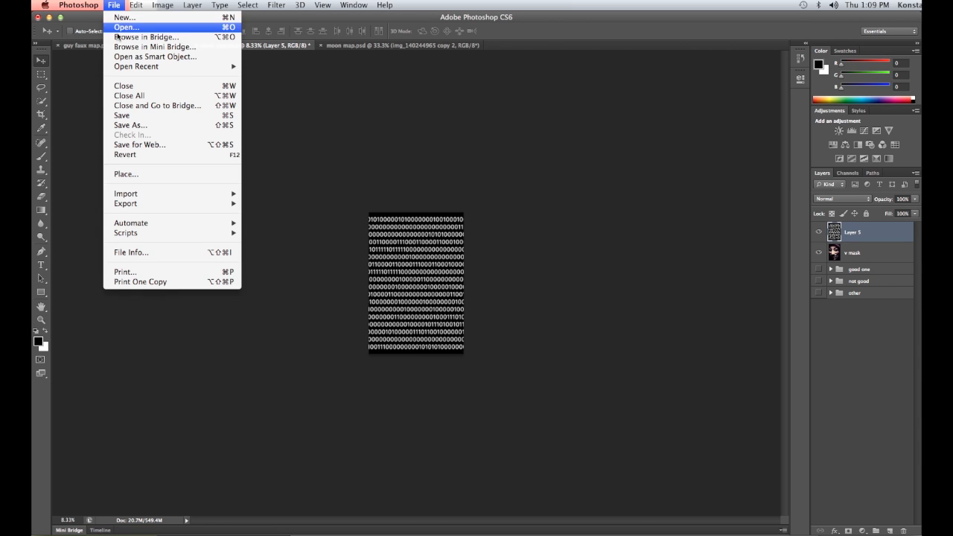
left_click(136, 5)
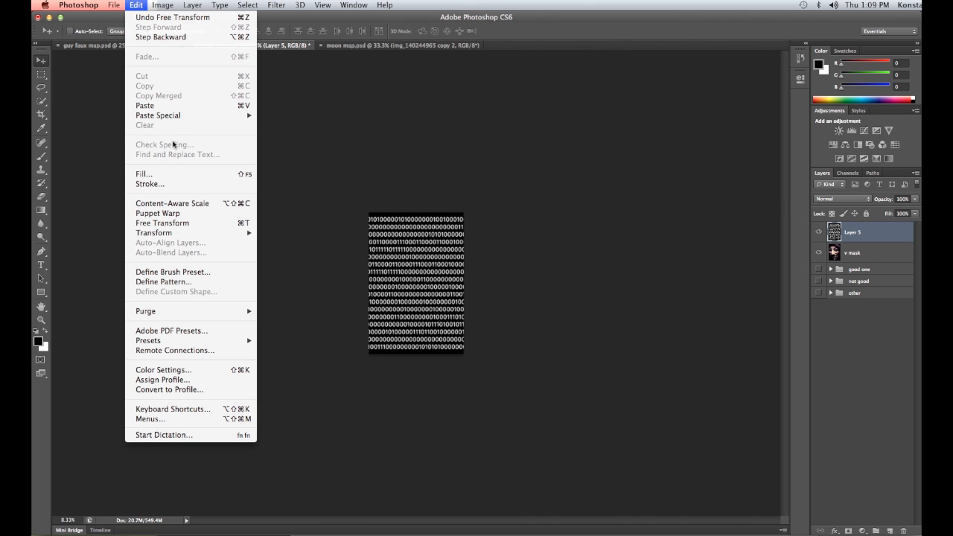
mouse_move(181, 237)
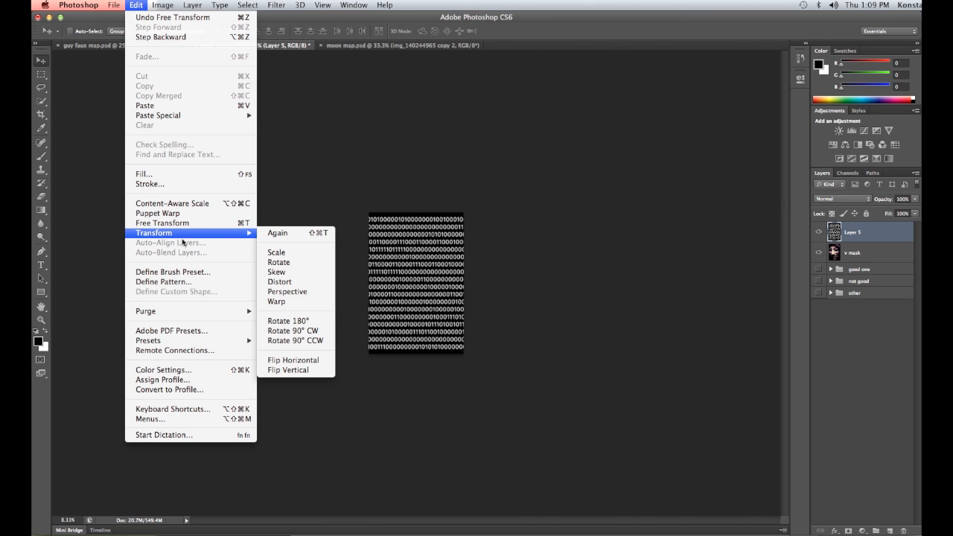
left_click(293, 303)
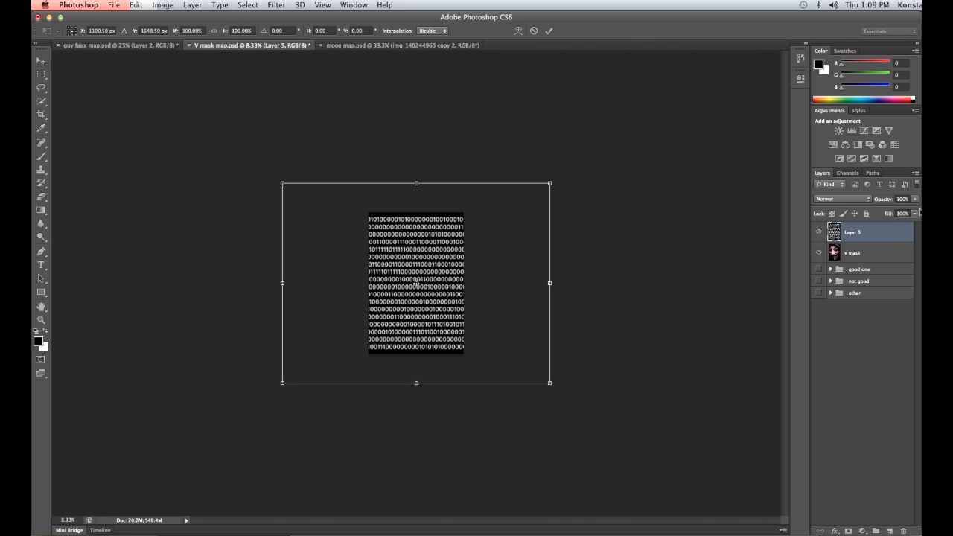
left_click(866, 199)
left_click(844, 212)
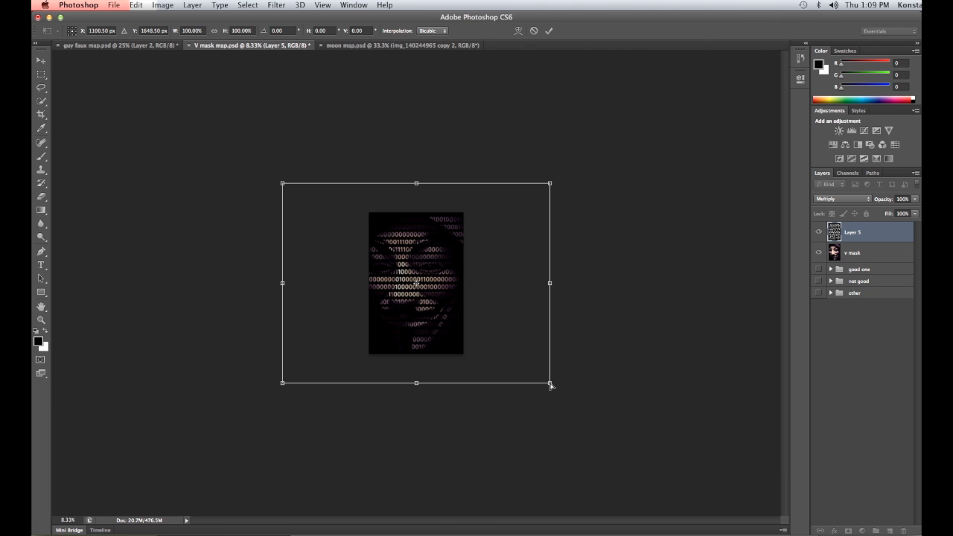
Narrow the number layer's lower edge in perspective to a horizontal skew of about -13.26°, shift it slightly up and left, and apply
left_click_drag(552, 385, 502, 384)
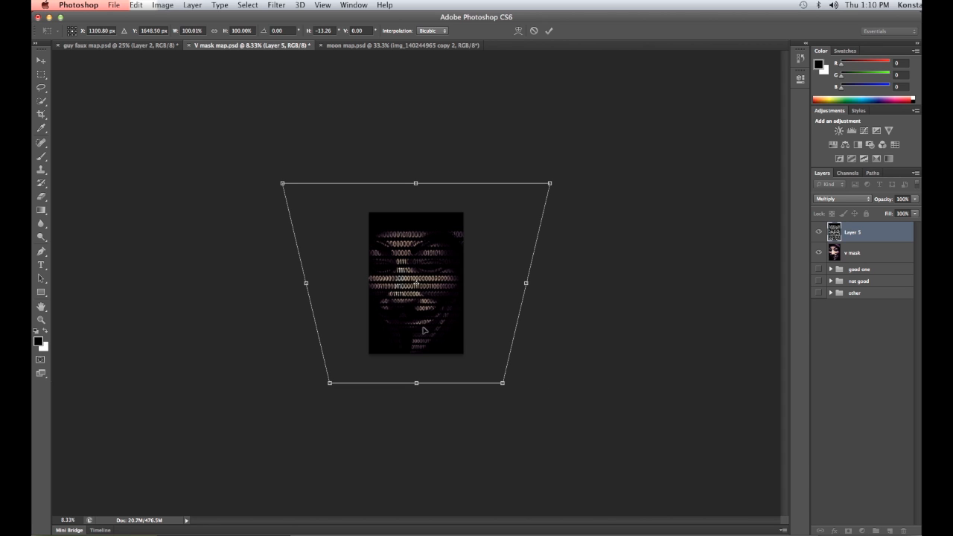
mouse_move(423, 330)
left_mouse_down()
mouse_move(431, 320)
mouse_move(418, 323)
left_mouse_up()
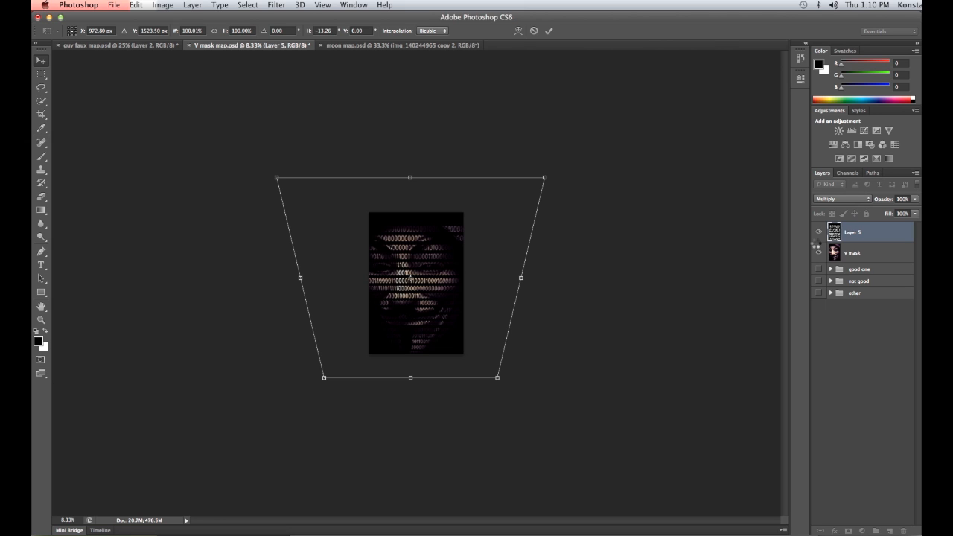
key("Return")
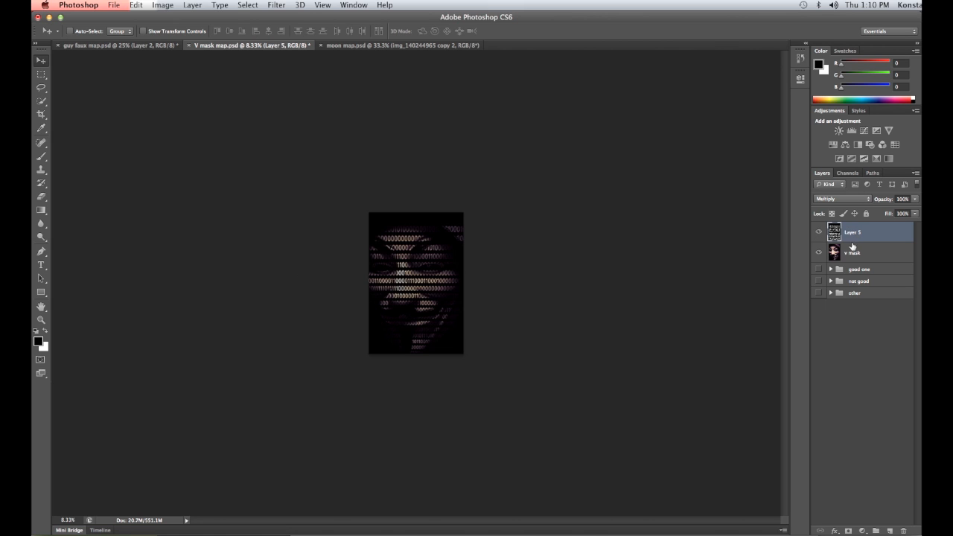
Invert the number layer's colors so dark digits lie over the mask, and inspect the overlay at 25% zoom
key("super+i")
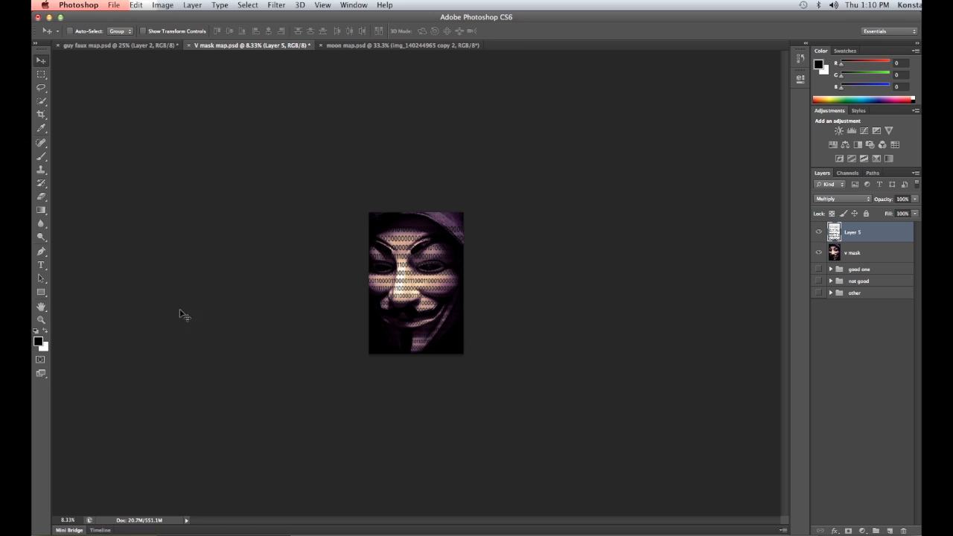
left_click(41, 321)
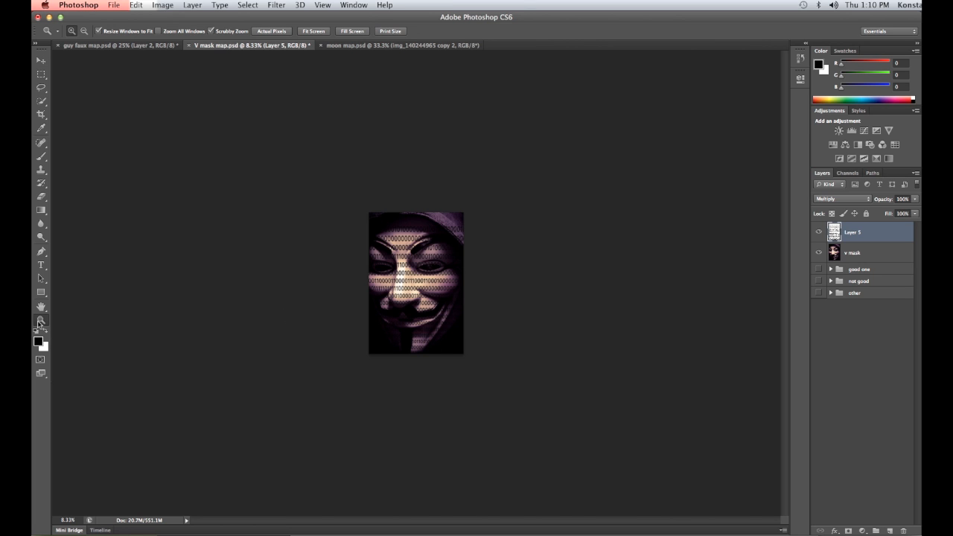
left_click(420, 274)
left_click(421, 274)
left_click(421, 274)
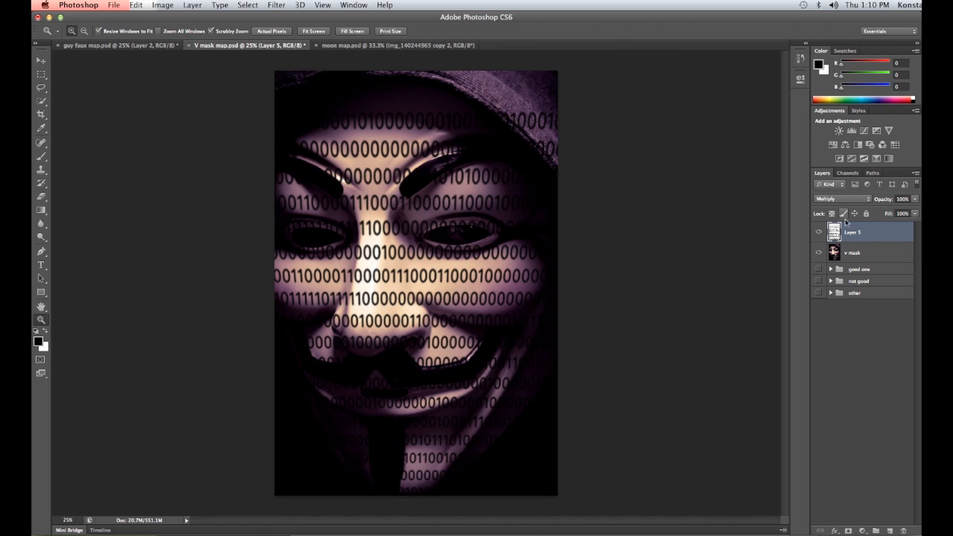
Hide the number layer and add a Black & White adjustment layer directly above the v mask layer
left_click(820, 233)
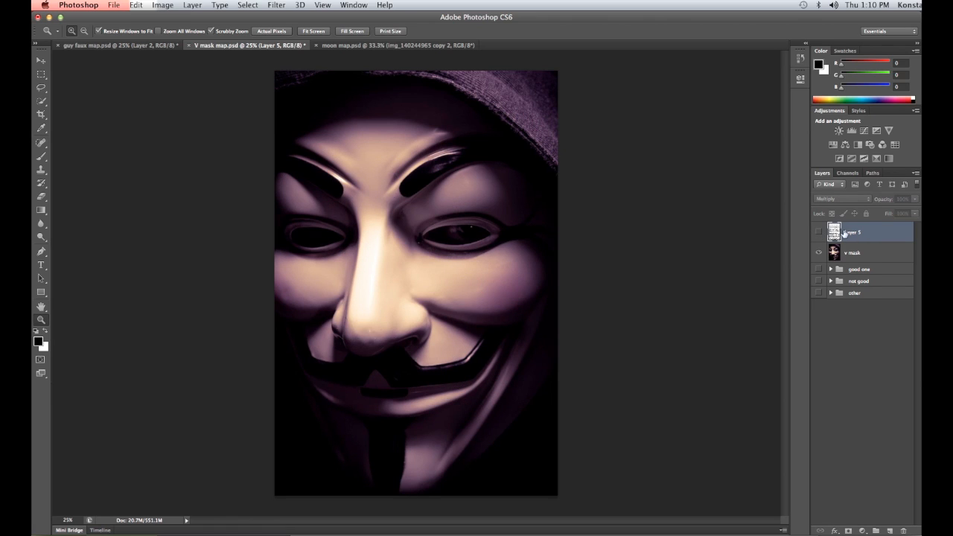
left_click(849, 254)
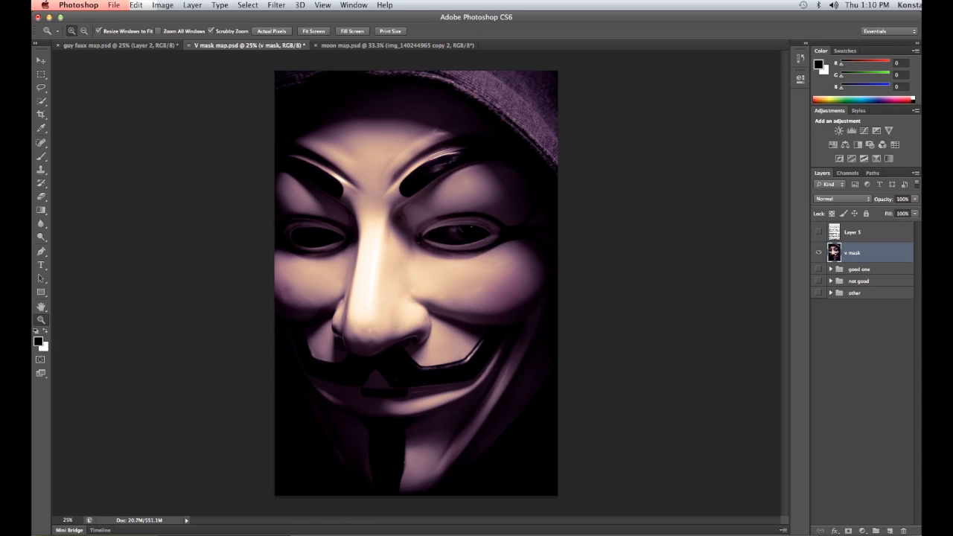
left_click(862, 531)
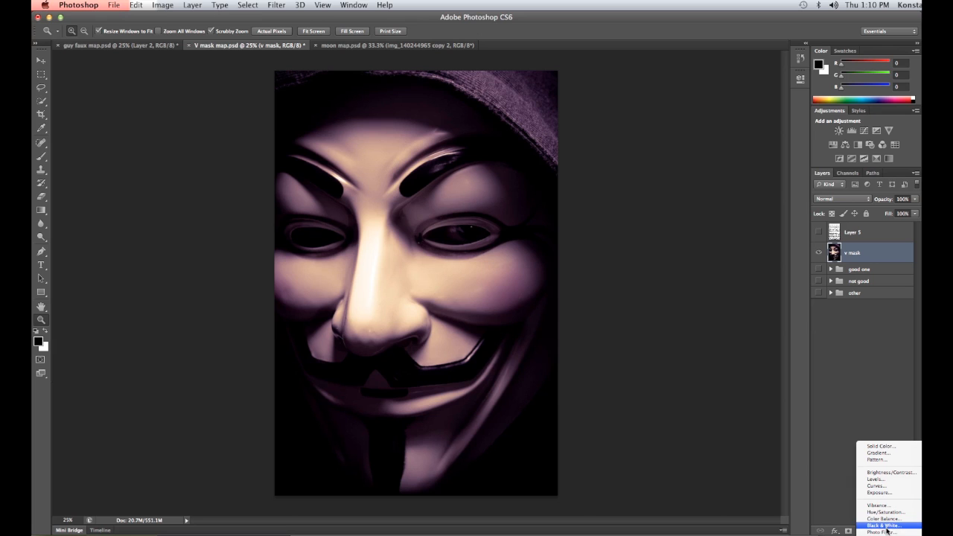
left_click(884, 525)
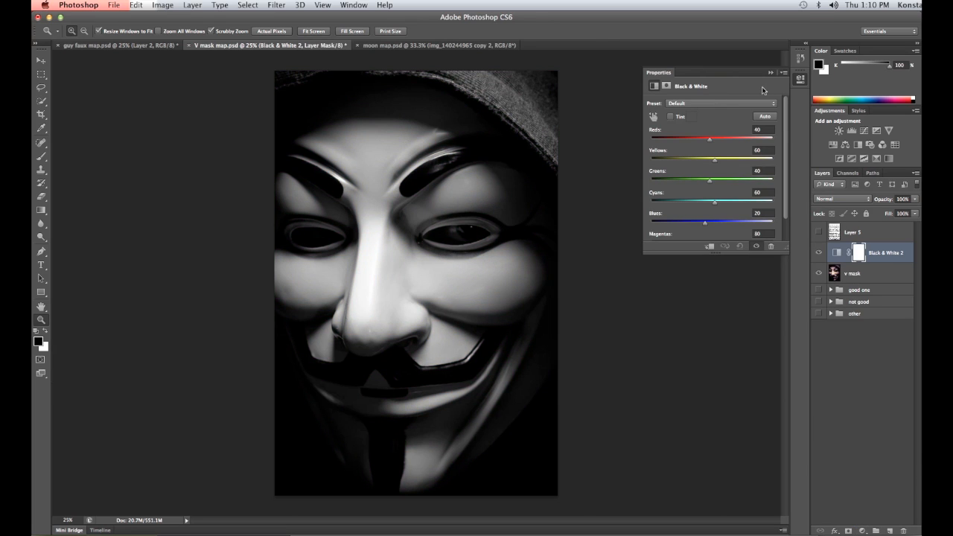
Set the Black & White adjustment's Reds to 84 and save the document over V mask map.psd on the Desktop
mouse_move(710, 143)
left_mouse_down()
mouse_move(734, 140)
mouse_move(702, 140)
mouse_move(720, 141)
left_mouse_up()
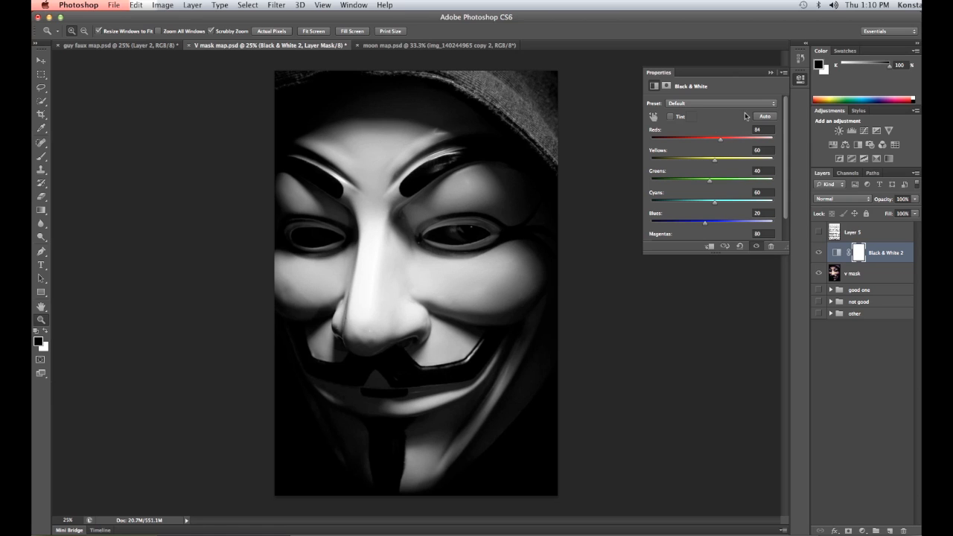
left_click(771, 73)
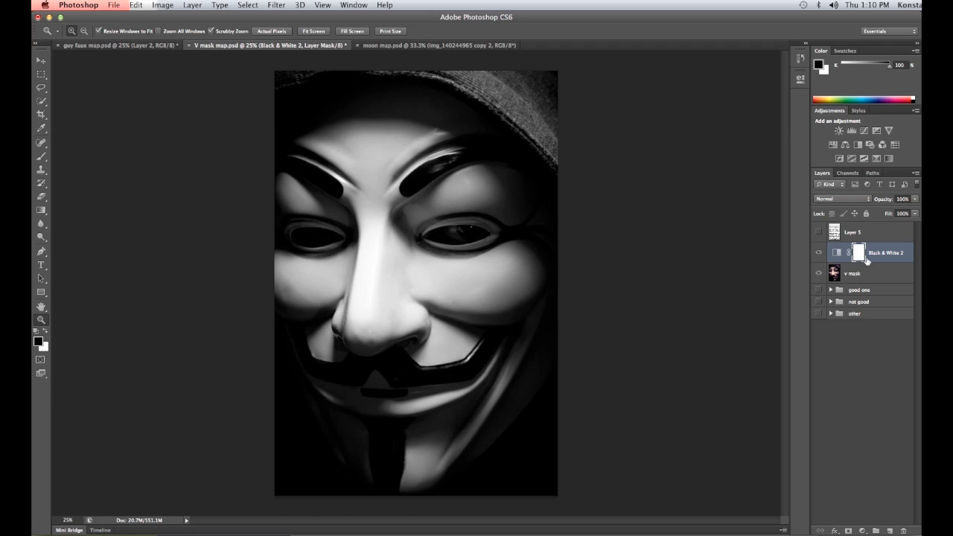
left_click(114, 9)
left_click(162, 128)
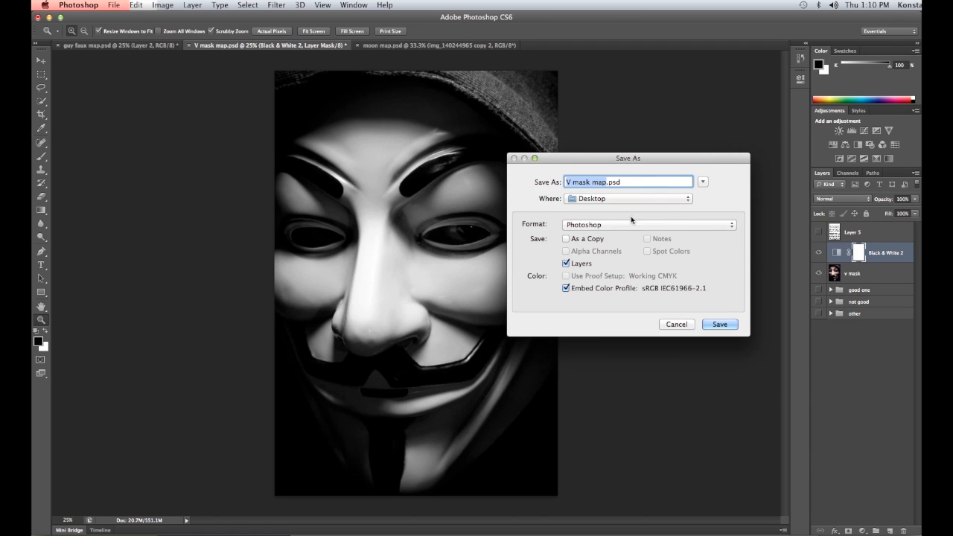
left_click(720, 326)
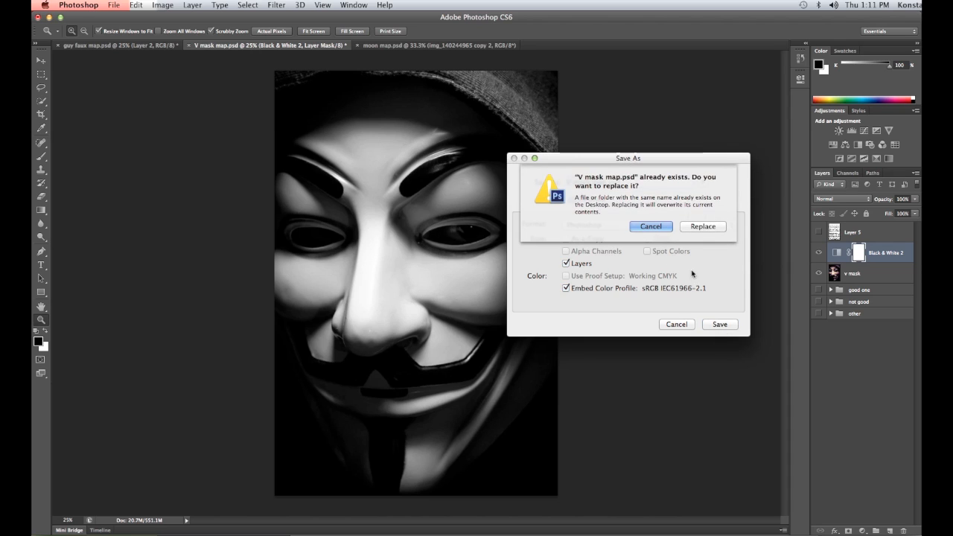
left_click(697, 229)
left_click(637, 260)
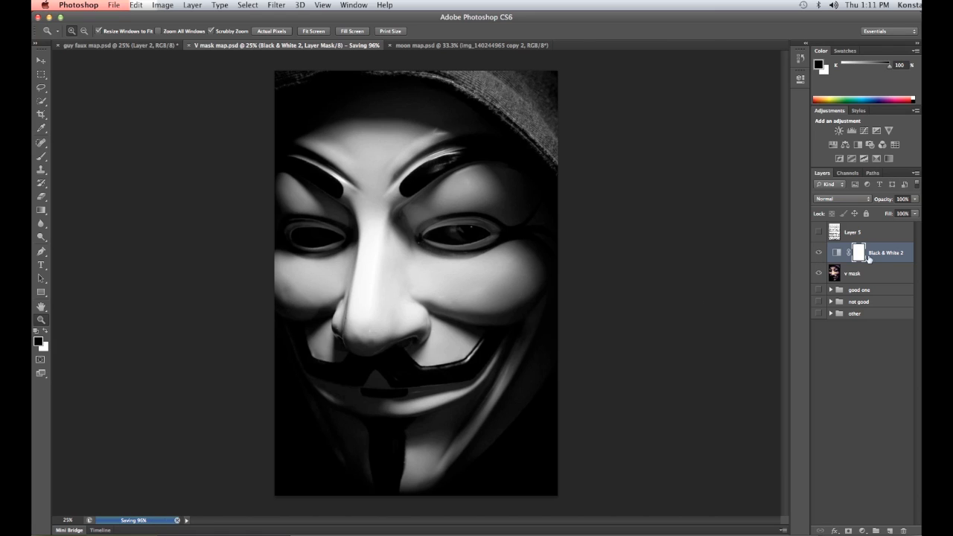
Delete the Black & White adjustment layer, hide the v mask layer, and show and select the number layer
left_click_drag(870, 260, 903, 530)
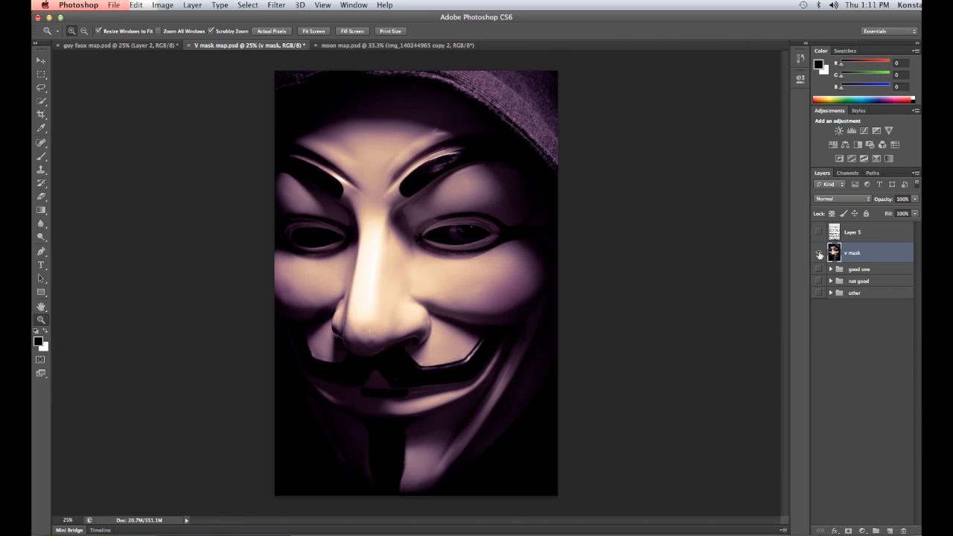
left_click(820, 254)
left_click(820, 233)
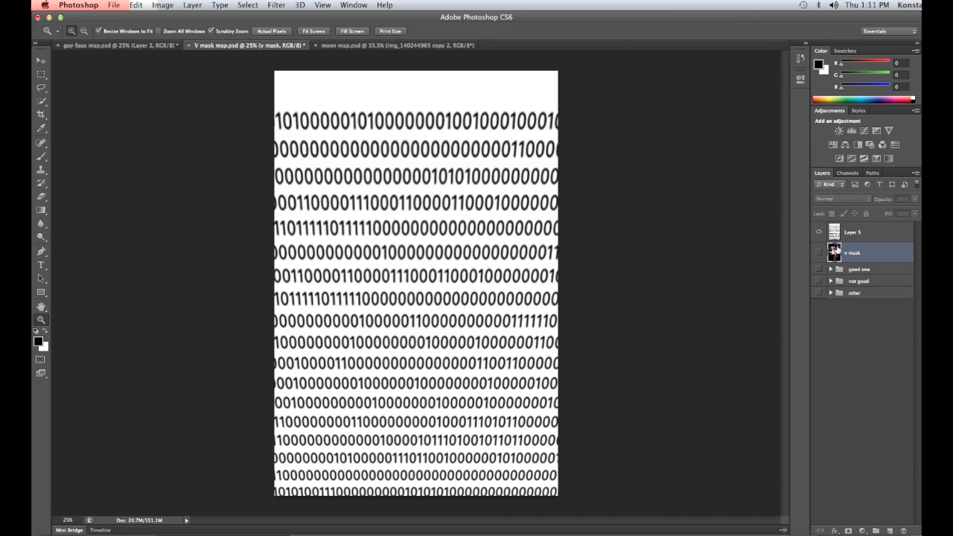
left_click(852, 233)
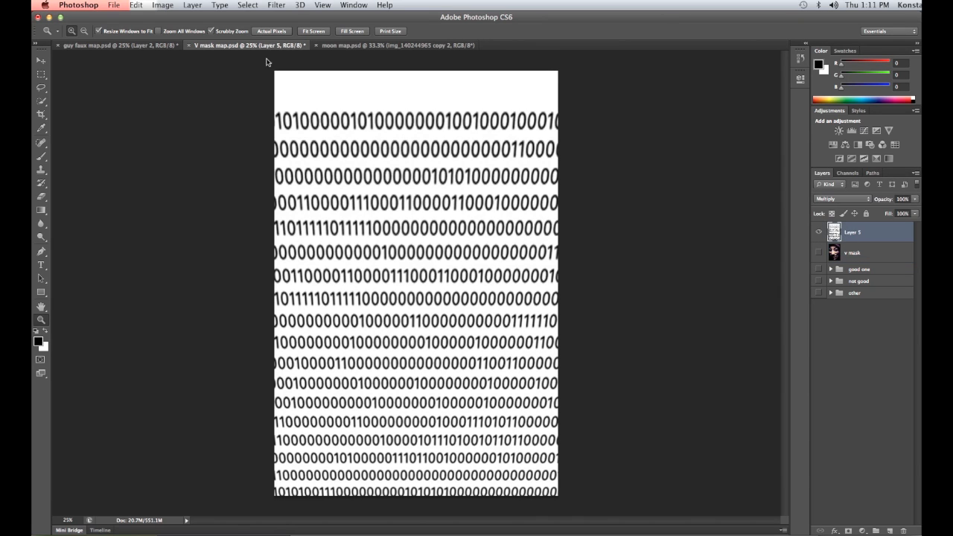
Displace the number layer at horizontal and vertical scale 20 using V mask map.psd, and show the v mask layer again
left_click(277, 7)
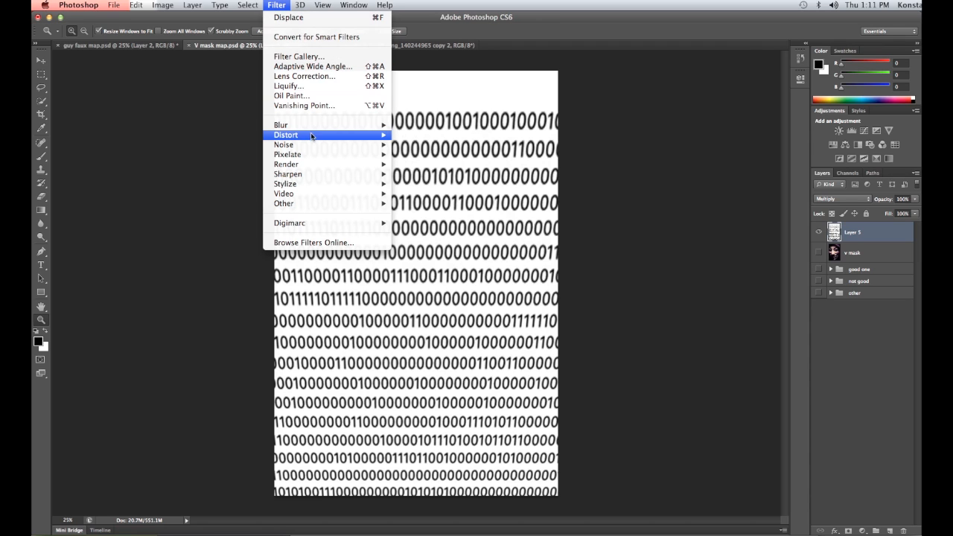
mouse_move(317, 138)
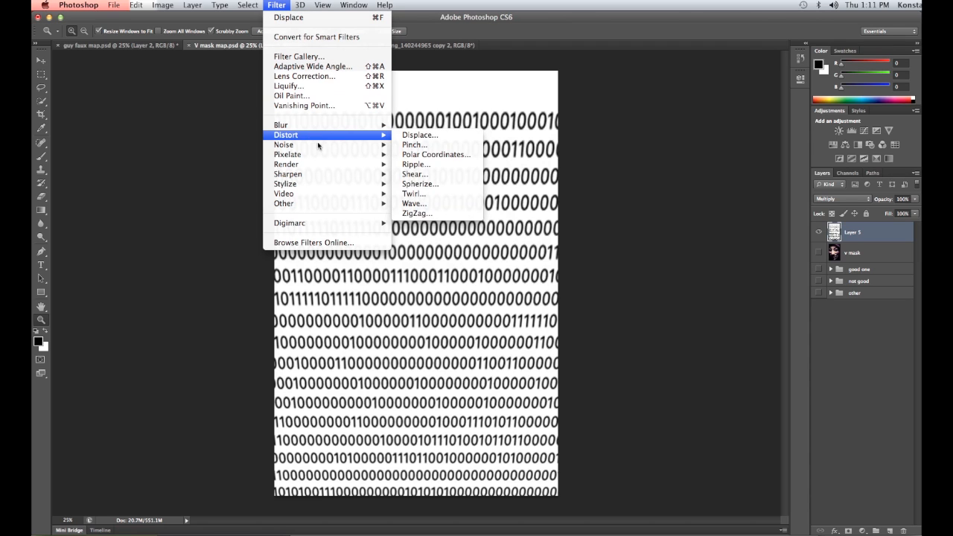
left_click(418, 138)
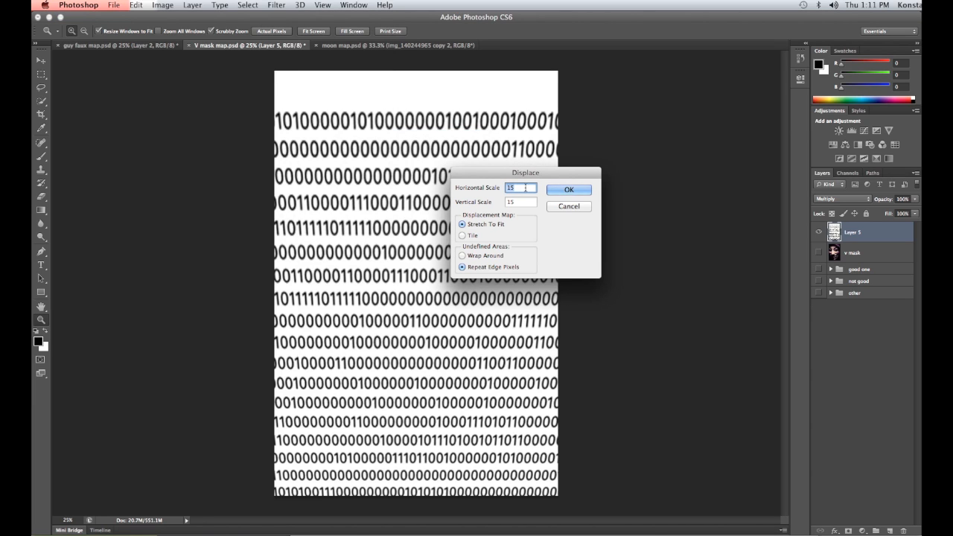
type("20")
key("Tab")
type("2")
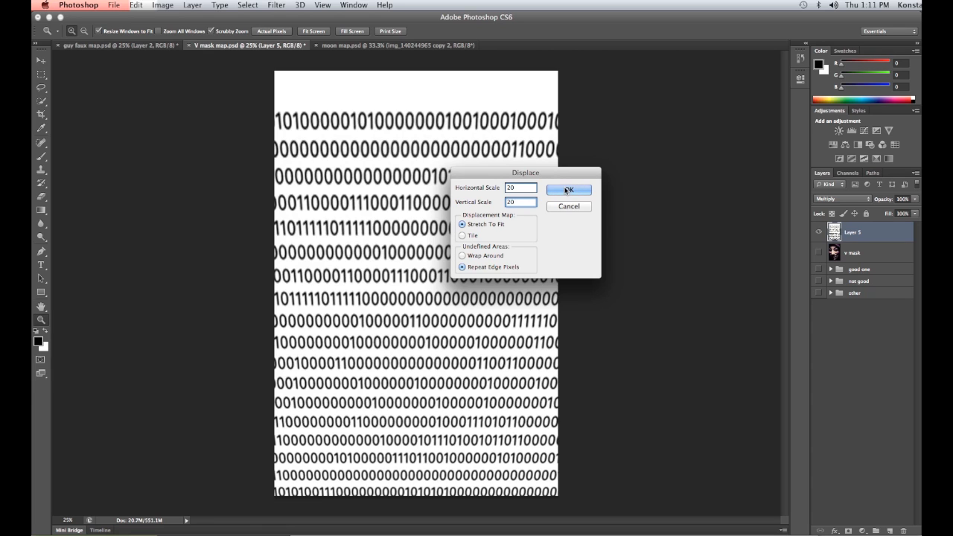
left_click(567, 190)
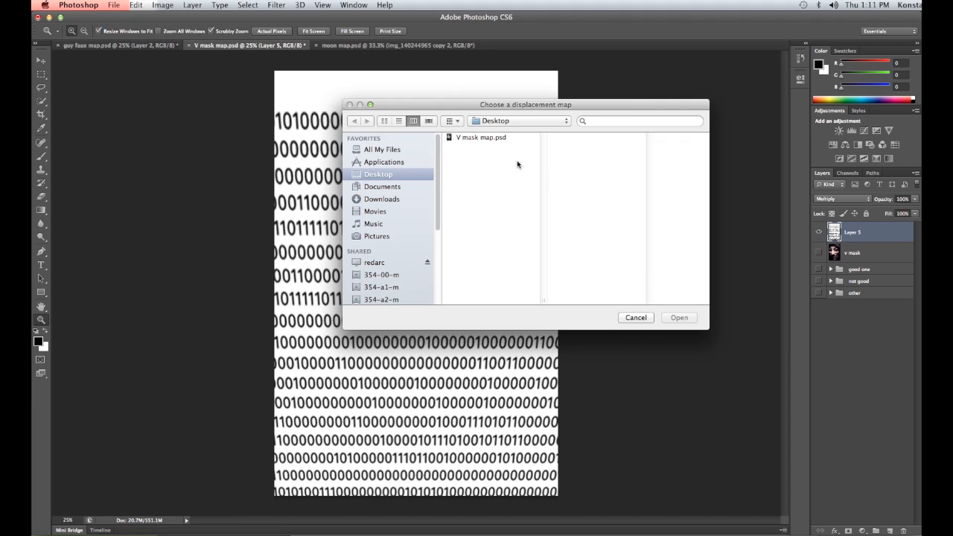
left_click(490, 140)
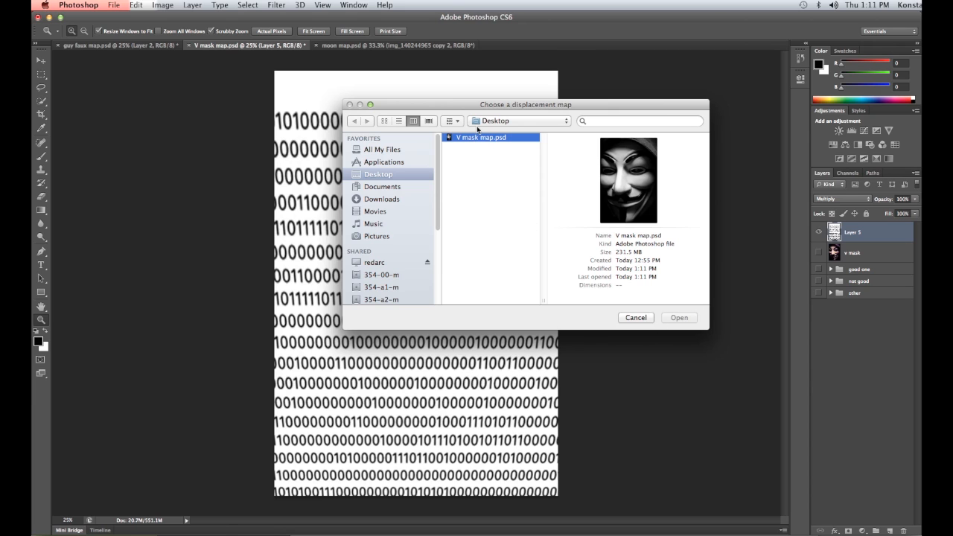
left_click(674, 318)
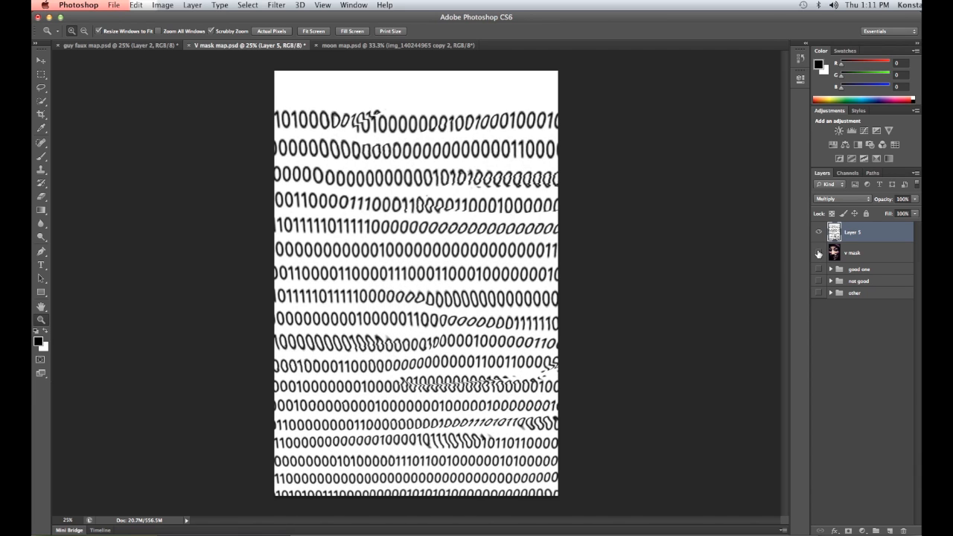
left_click(819, 253)
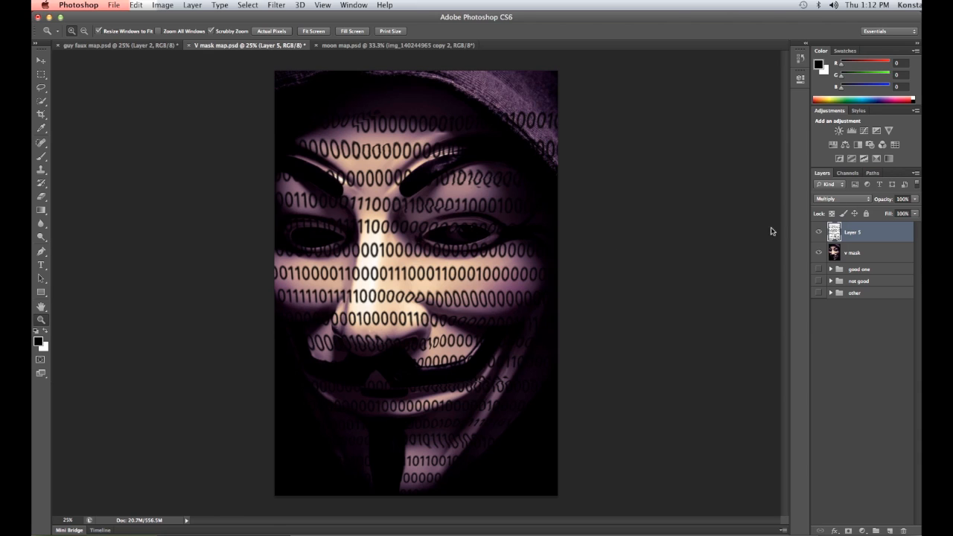
Add a layer mask to the number layer and paint it black over the hood and the dark outer edges around the face
left_click(849, 530)
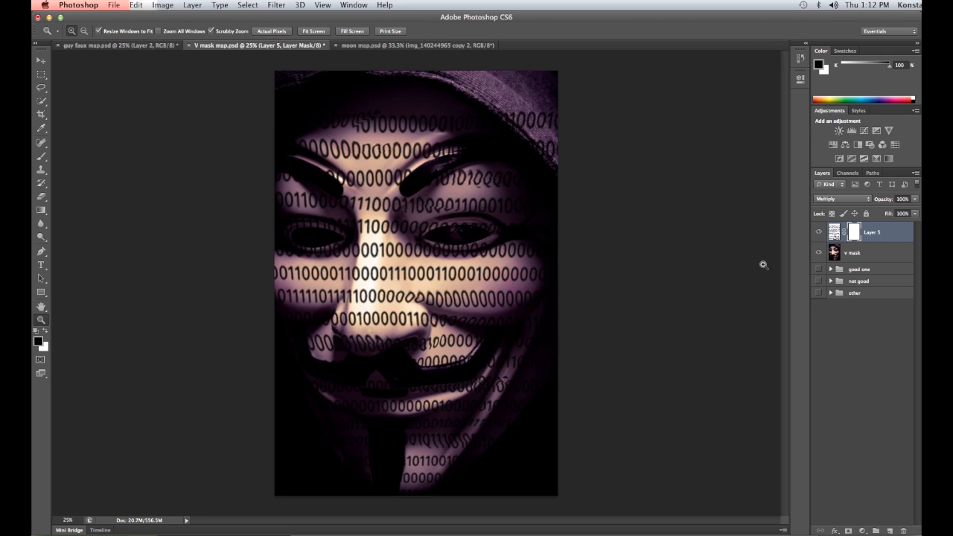
left_click(41, 156)
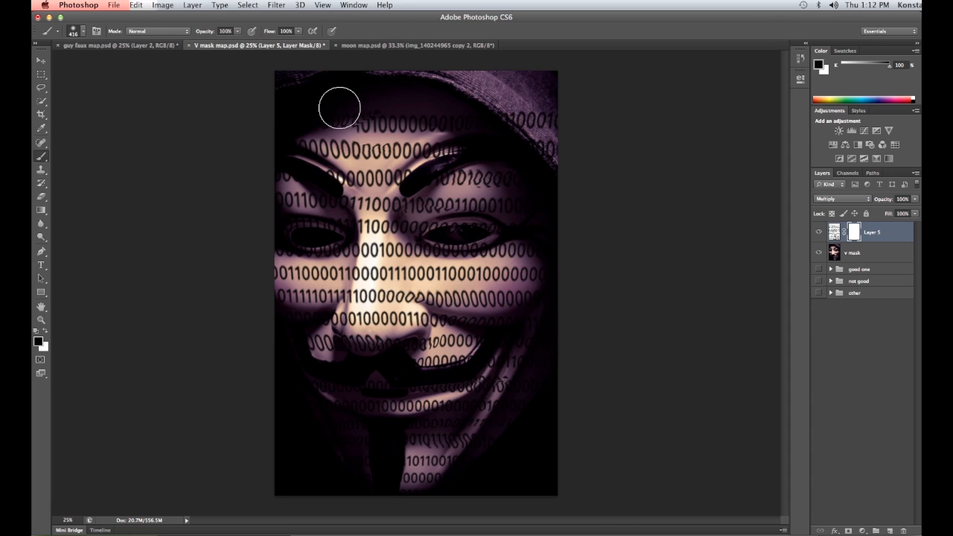
left_click_drag(511, 96, 548, 127)
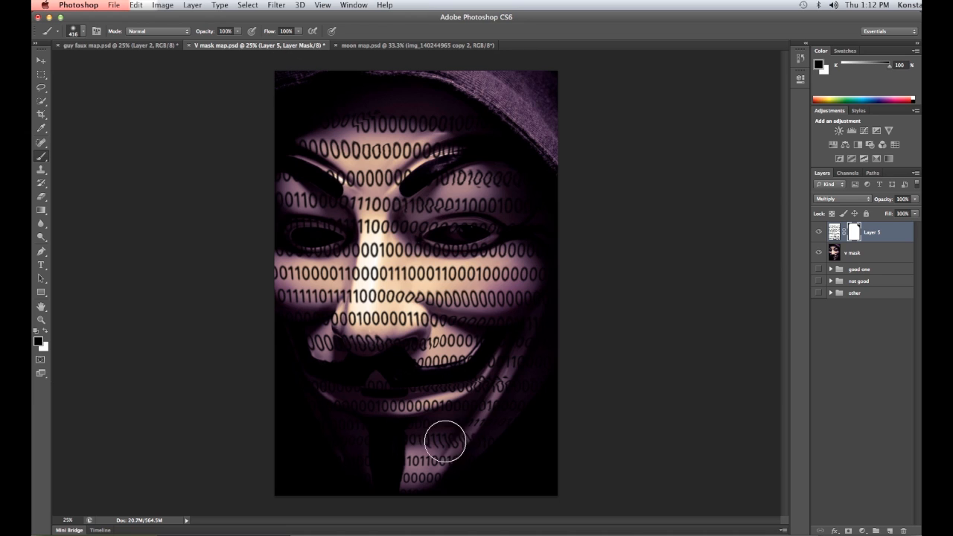
mouse_move(553, 341)
left_mouse_down()
mouse_move(479, 467)
mouse_move(450, 495)
mouse_move(385, 498)
left_mouse_up()
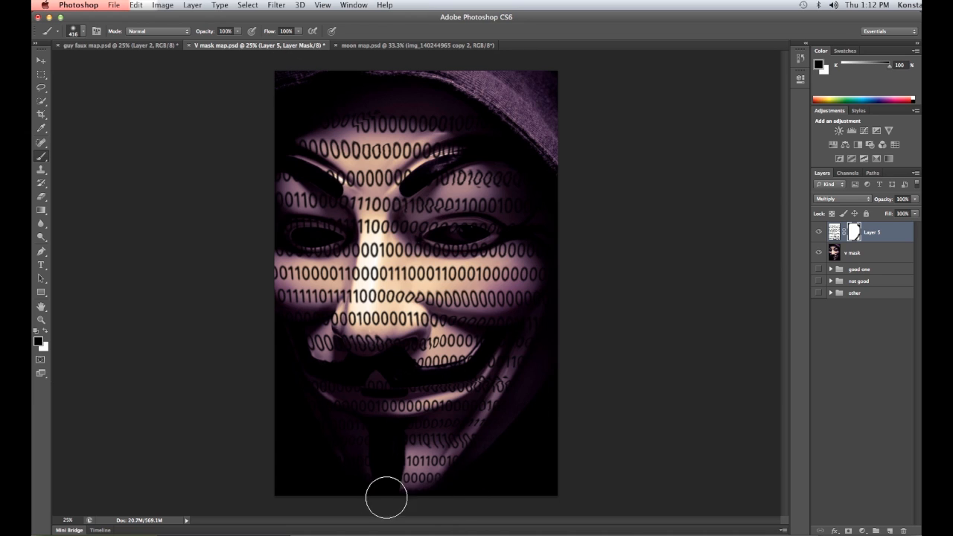
mouse_move(251, 370)
left_mouse_down()
mouse_move(298, 405)
mouse_move(351, 468)
mouse_move(439, 511)
left_mouse_up()
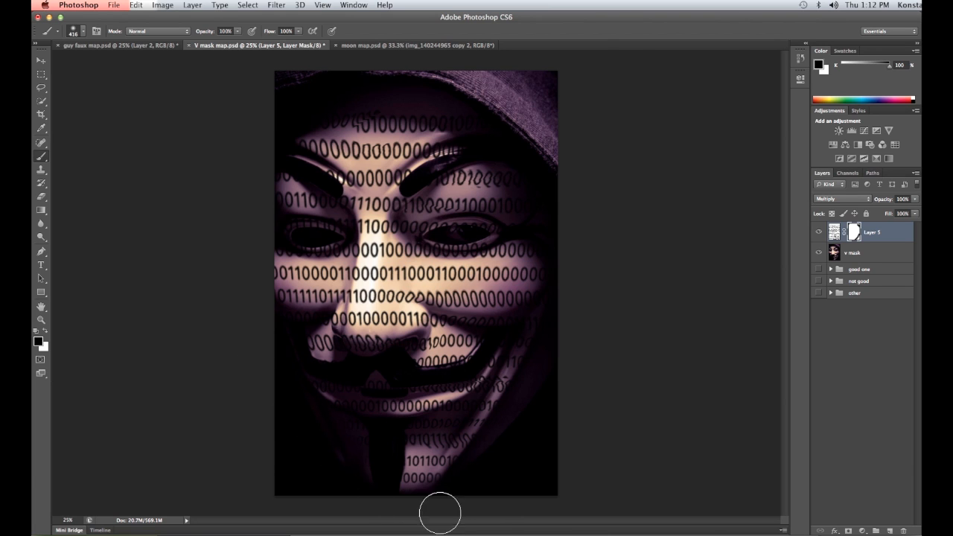
Reduce the brush to 98 px and mask the digits out of both eyes
right_click(455, 234)
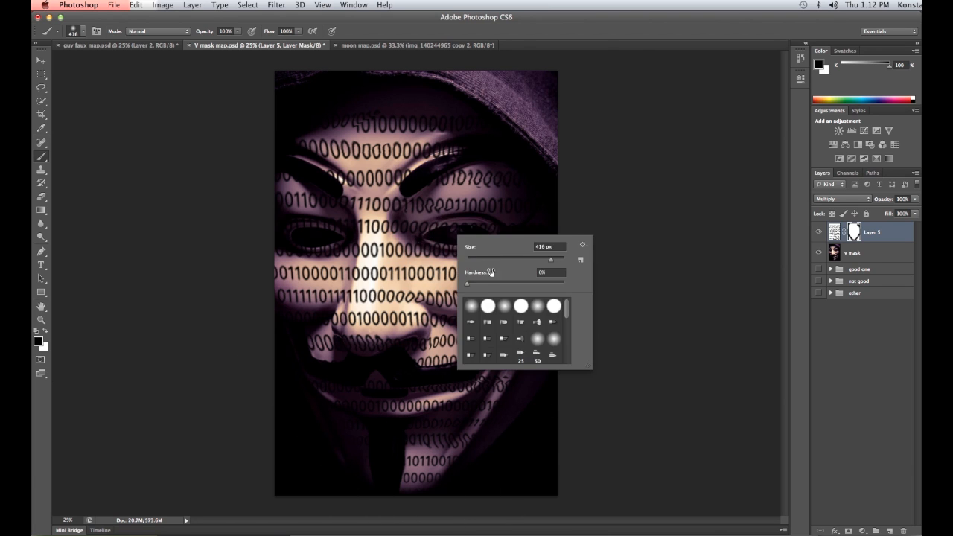
left_click_drag(548, 259, 513, 261)
left_click(436, 231)
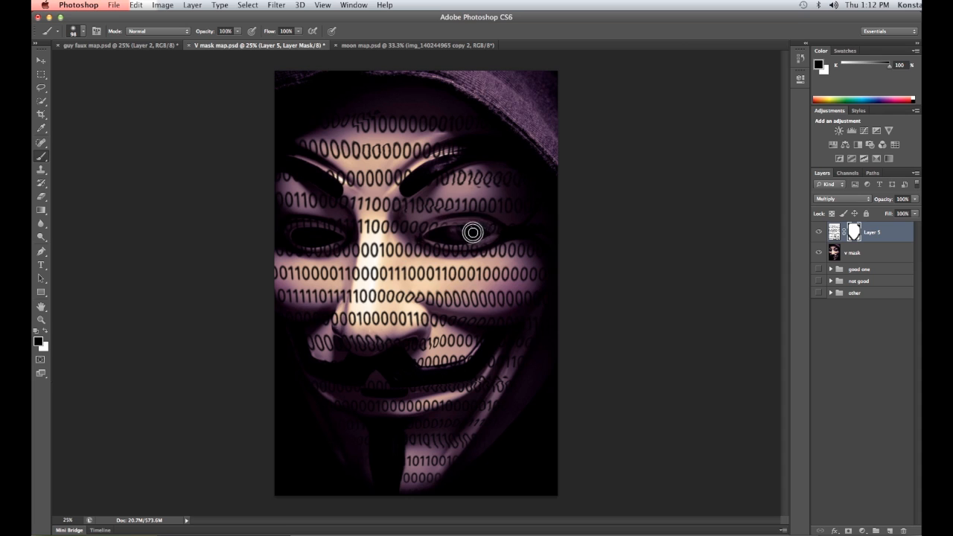
mouse_move(482, 233)
left_mouse_down()
mouse_move(429, 232)
mouse_move(452, 226)
mouse_move(428, 243)
mouse_move(489, 236)
mouse_move(466, 242)
mouse_move(430, 232)
mouse_move(441, 227)
mouse_move(434, 241)
mouse_move(489, 239)
left_mouse_up()
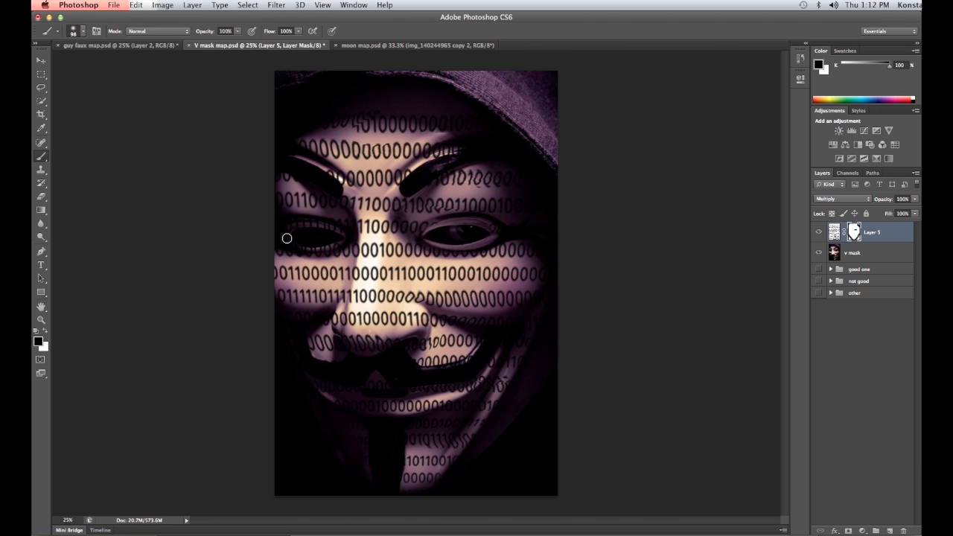
mouse_move(301, 245)
left_mouse_down()
mouse_move(335, 238)
mouse_move(295, 246)
mouse_move(342, 236)
mouse_move(314, 223)
left_mouse_up()
right_click(556, 285)
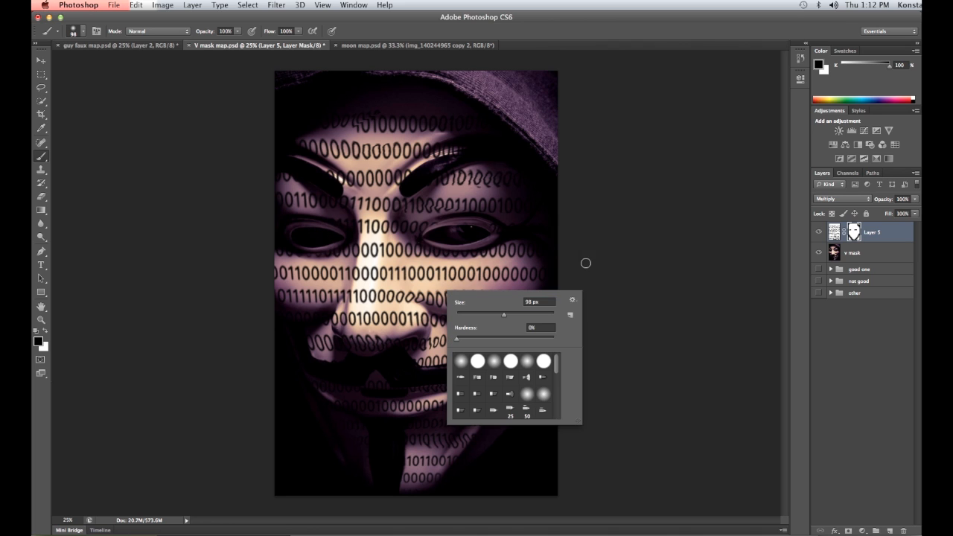
left_click(611, 223)
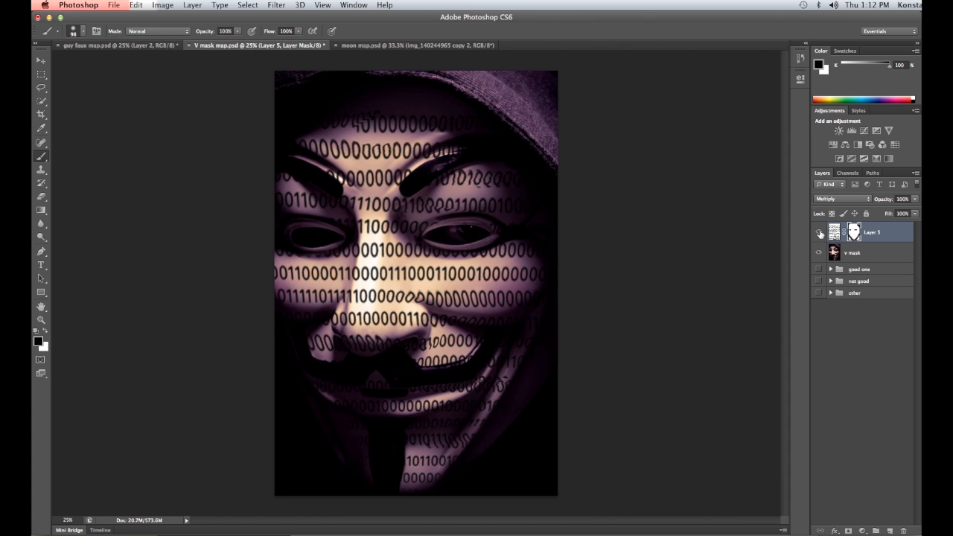
Compare the mask photo with and without the digits, and inspect the number layer's mask and the masked digits alone
left_click(820, 233)
left_click(820, 233)
left_click(821, 233)
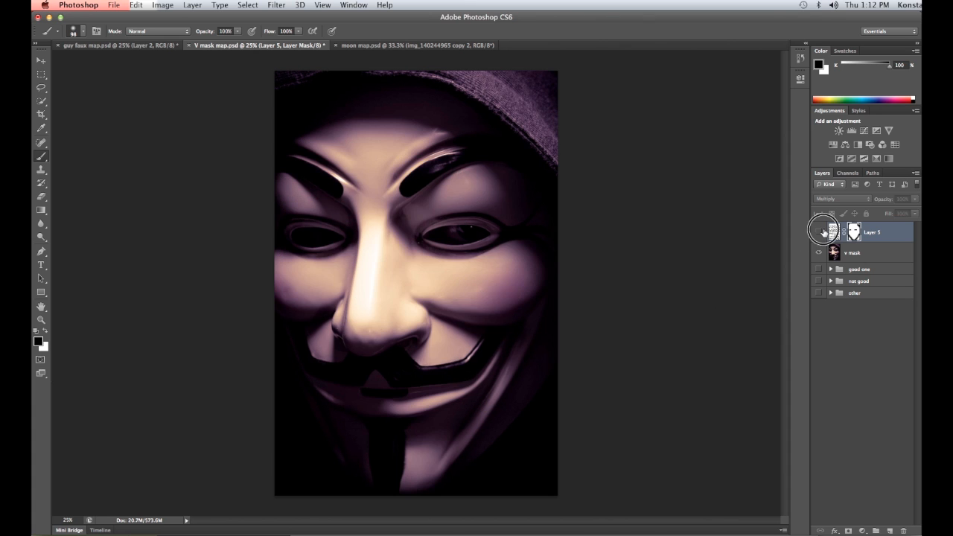
left_click(820, 233)
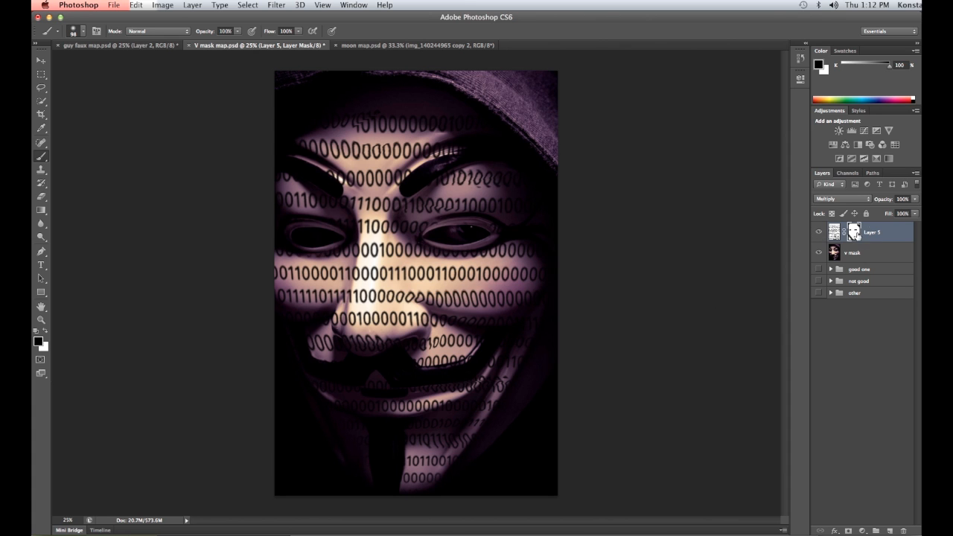
left_click(856, 235, "alt")
left_click(854, 236, "alt")
left_click(840, 254)
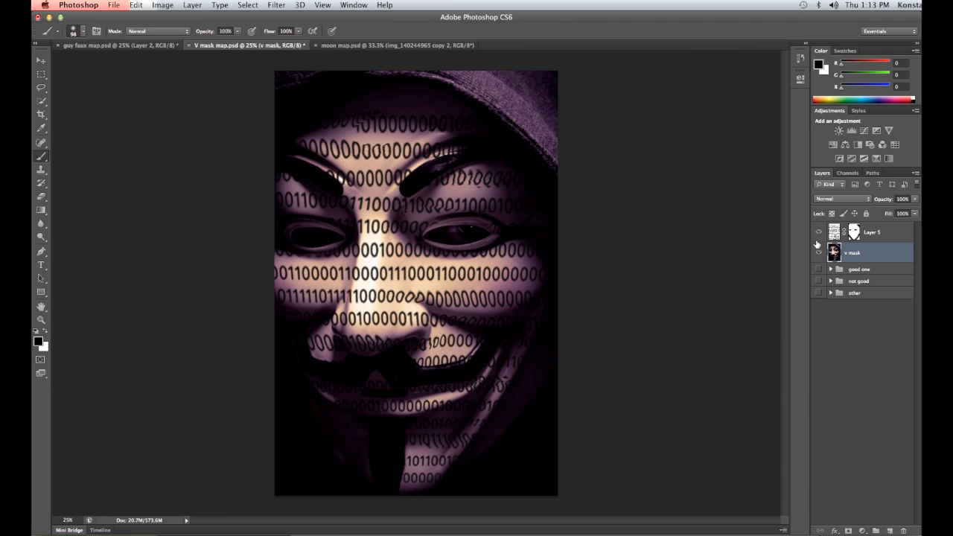
left_click(819, 252)
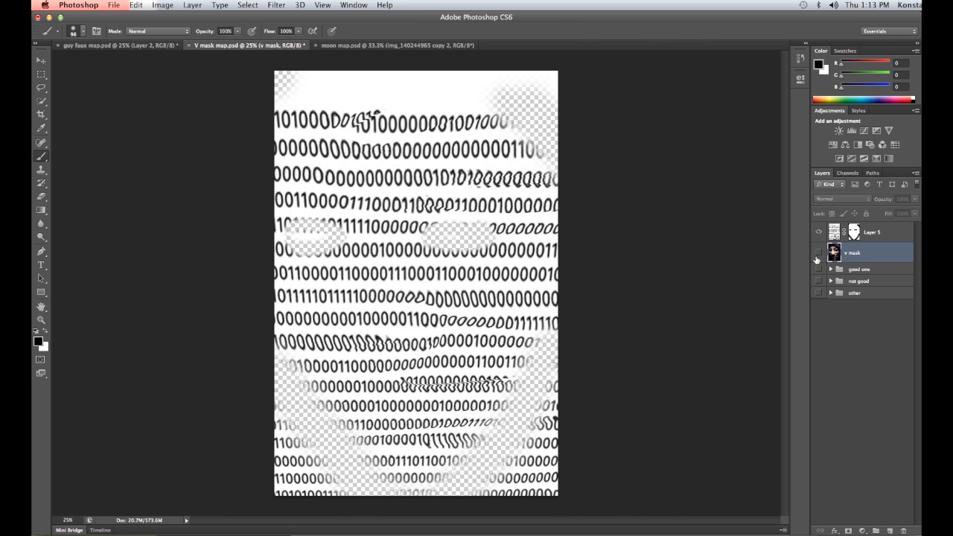
left_click(820, 253)
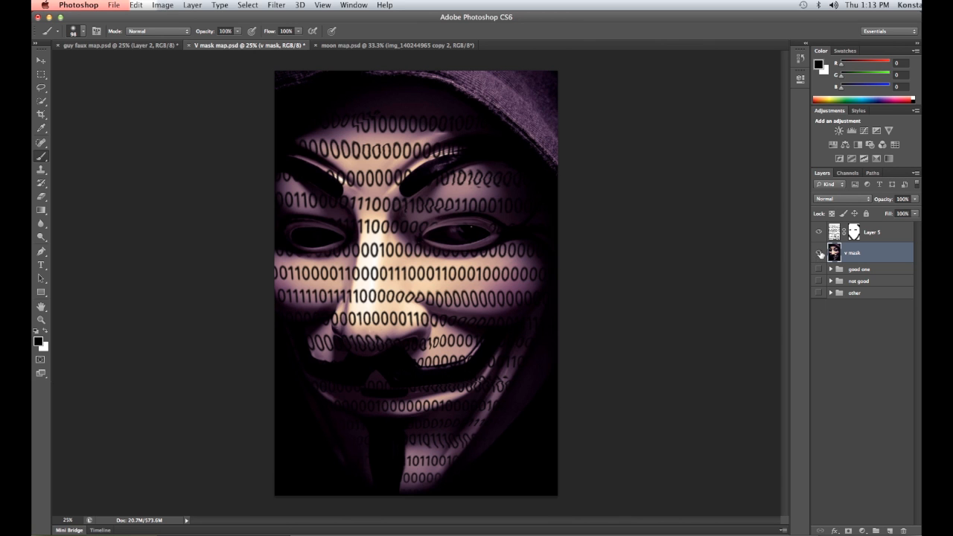
In moon map.psd, compare the portrait with and without the crack texture, examine that layer's mask, and close the document without saving
left_click(331, 47)
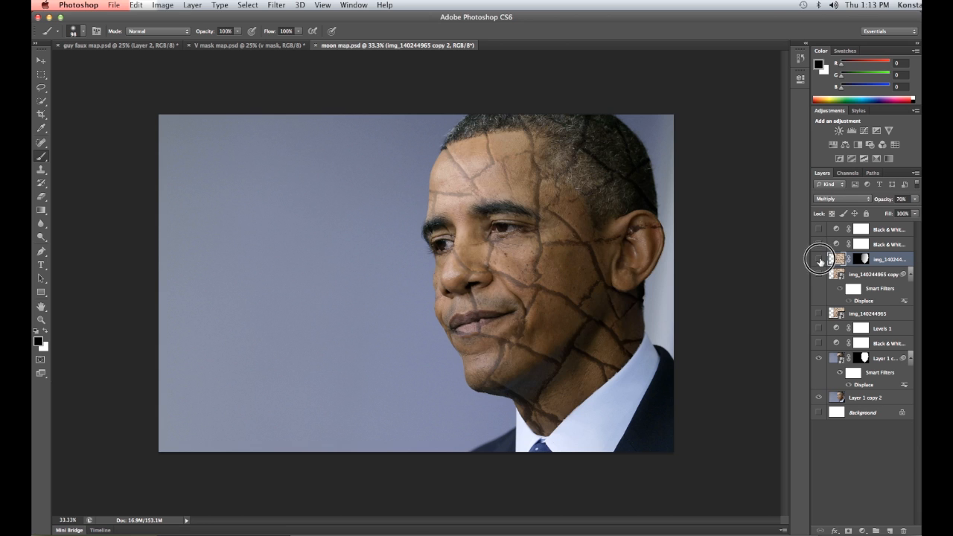
left_click(819, 259)
left_click(819, 259)
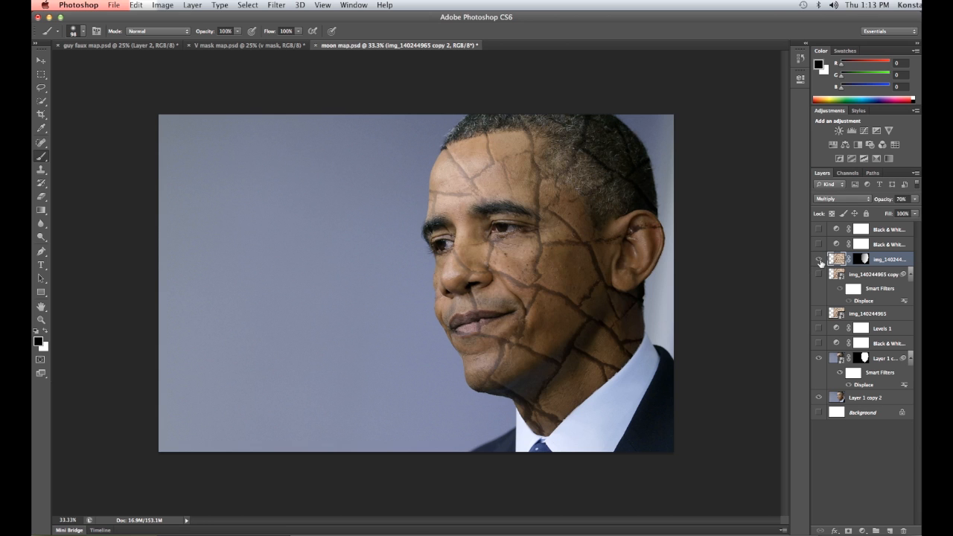
left_click(819, 259)
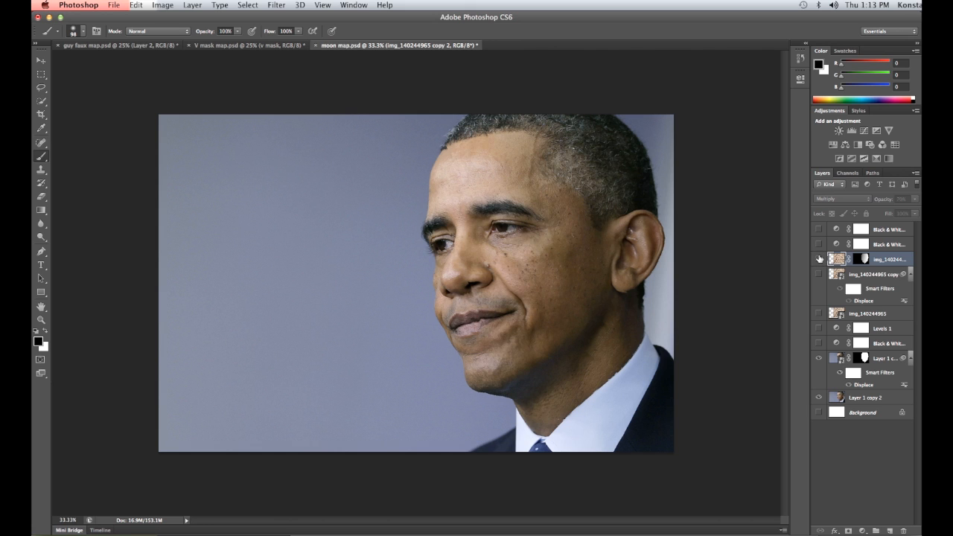
left_click(819, 259)
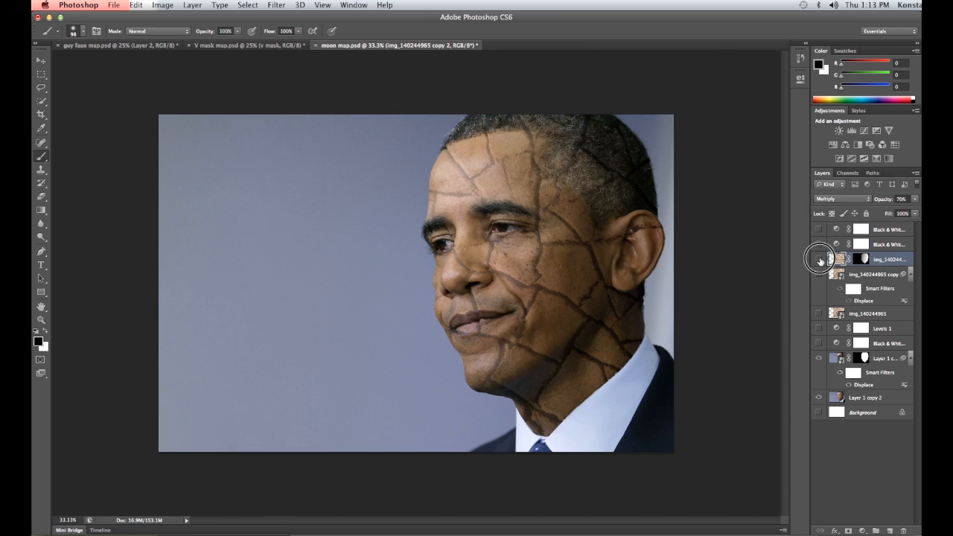
left_click(820, 260)
left_click(819, 259)
left_click(863, 260, "alt")
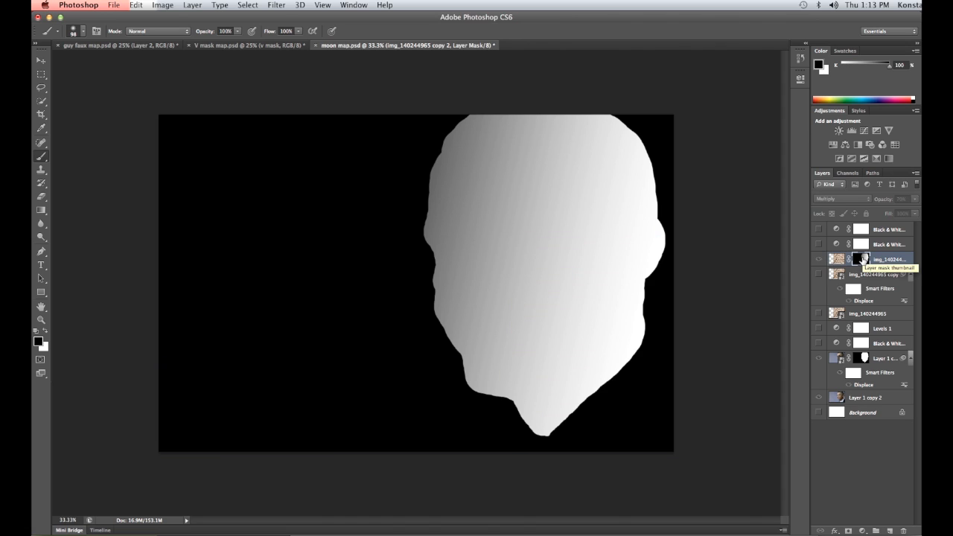
left_click(862, 259, "alt")
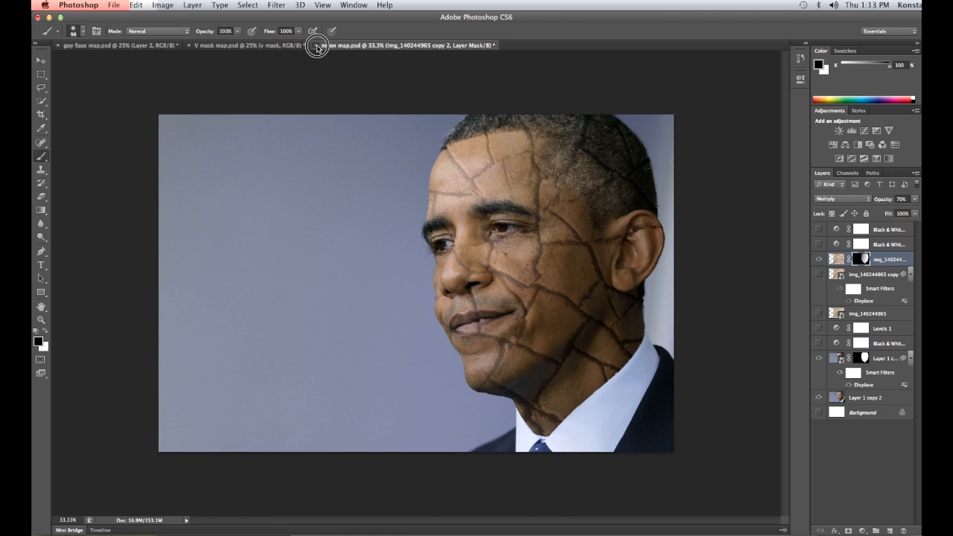
left_click(315, 46)
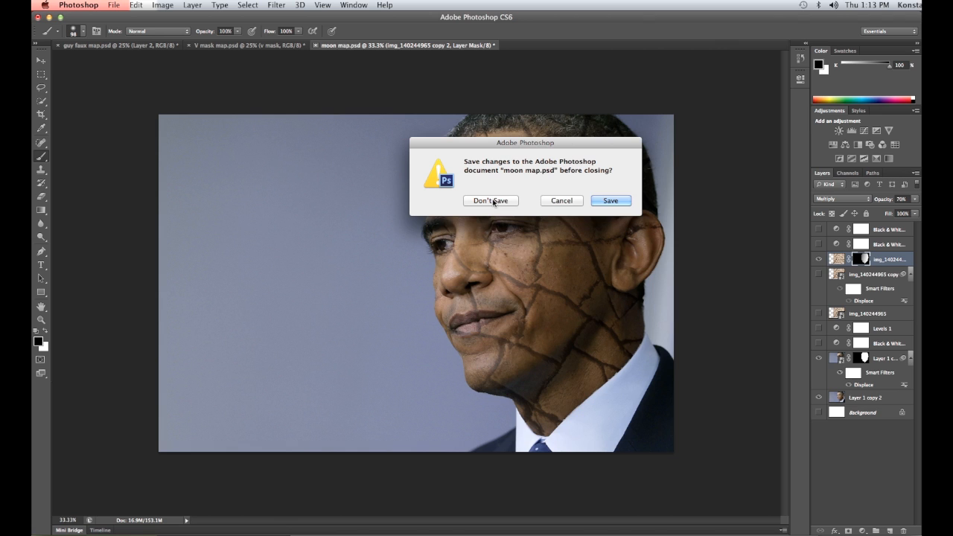
left_click(515, 202)
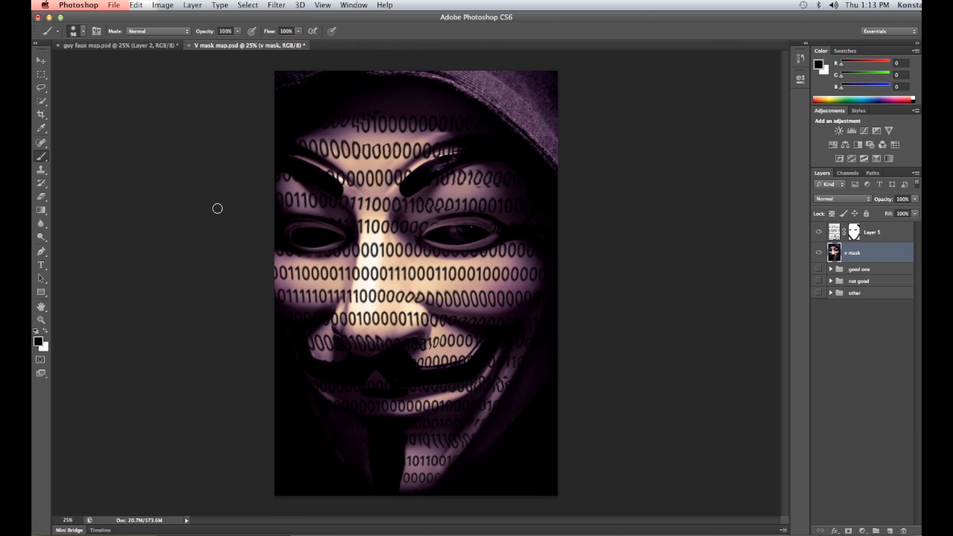